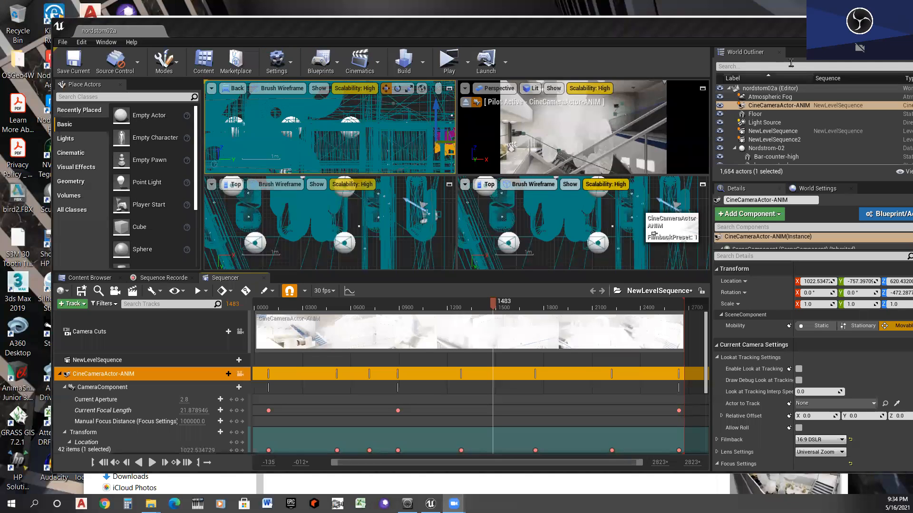
- Maximize the perspective viewport and scrub through the sequence to preview the camera animation
{"action": "left_click", "coordinate": [702, 89]}
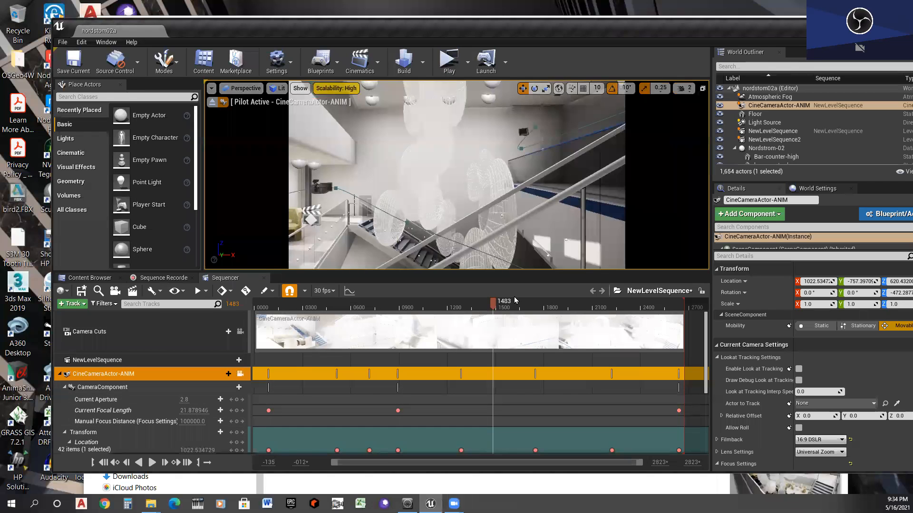
{"action": "left_click_drag", "start_coordinate": [445, 305], "coordinate": [252, 317]}
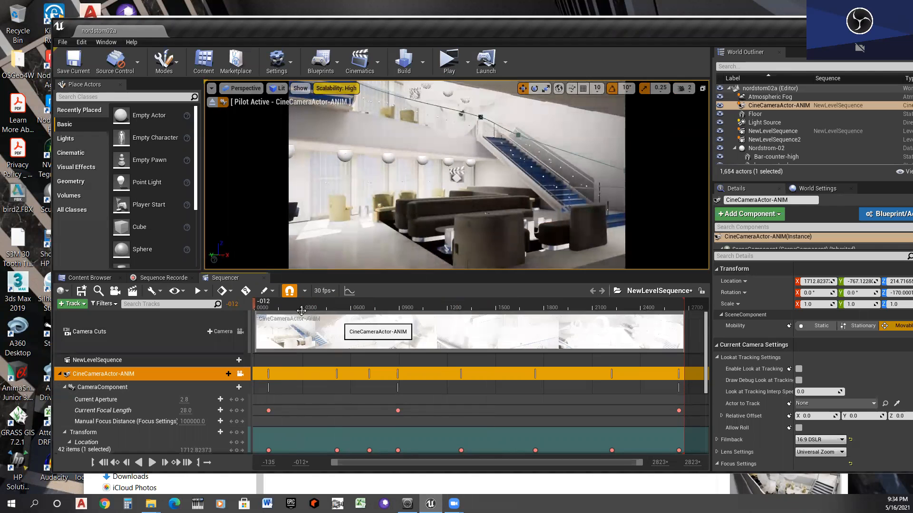
{"action": "left_click", "coordinate": [278, 304]}
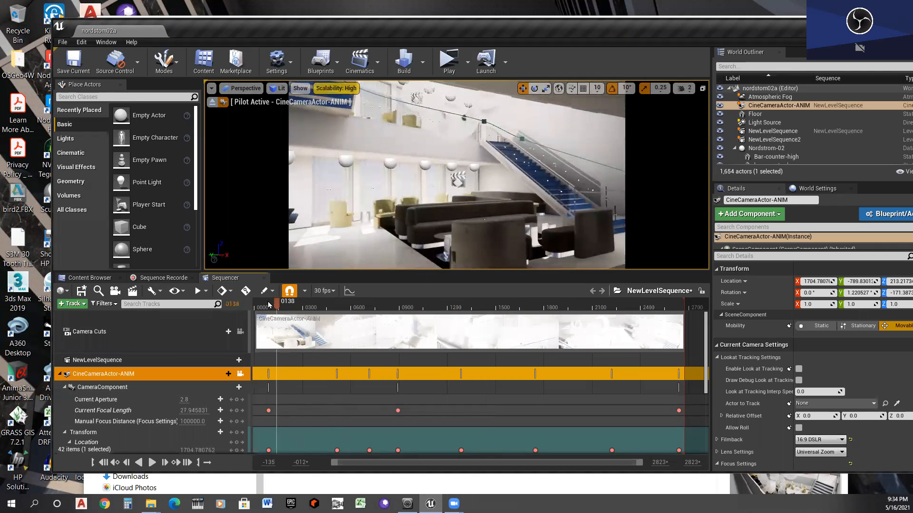
{"action": "left_click_drag", "start_coordinate": [287, 303], "coordinate": [391, 303]}
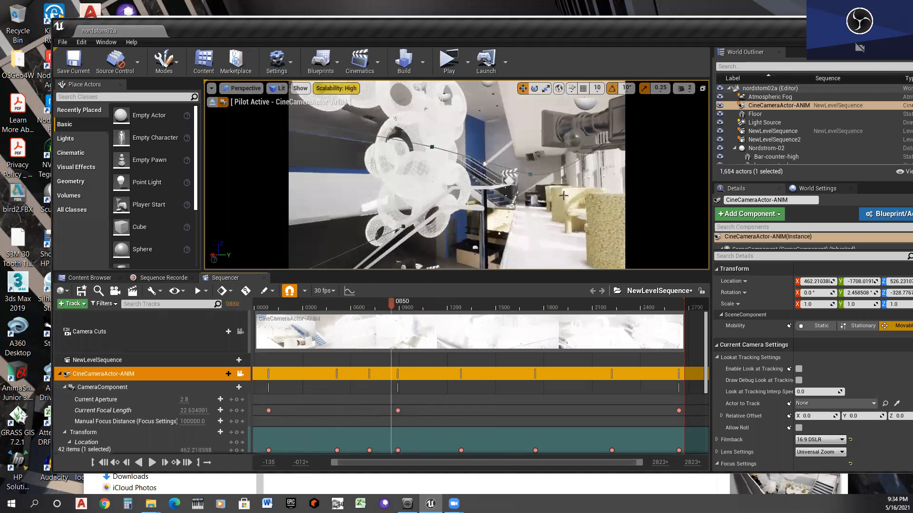
{"action": "left_click", "coordinate": [529, 175]}
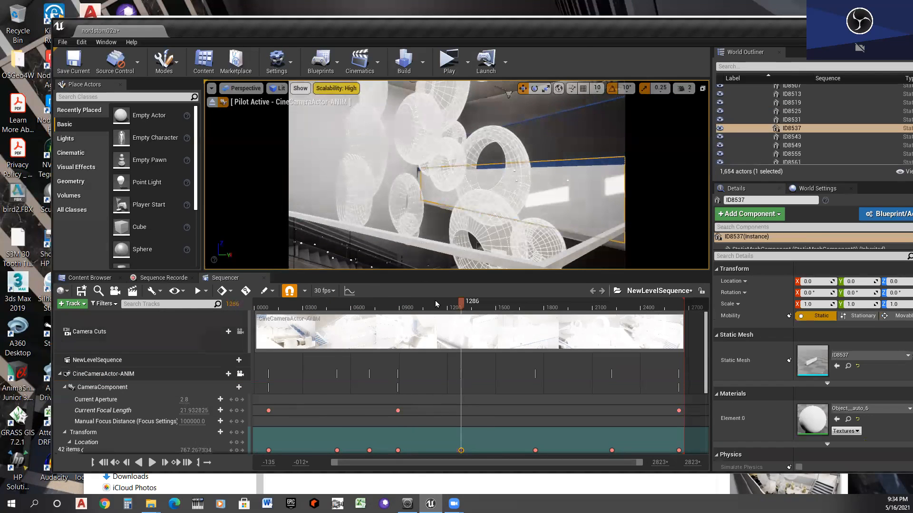
{"action": "left_click_drag", "start_coordinate": [428, 308], "coordinate": [326, 303]}
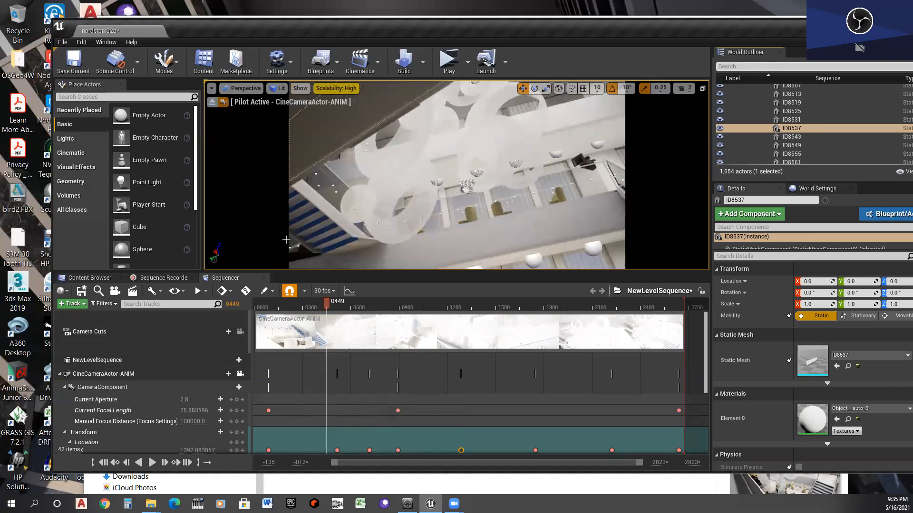
- Filter the World Outliner by "cine" and select the CineCameraActor-ANIM camera that belongs to NewLevelSequence
{"action": "type", "text": "cine"}
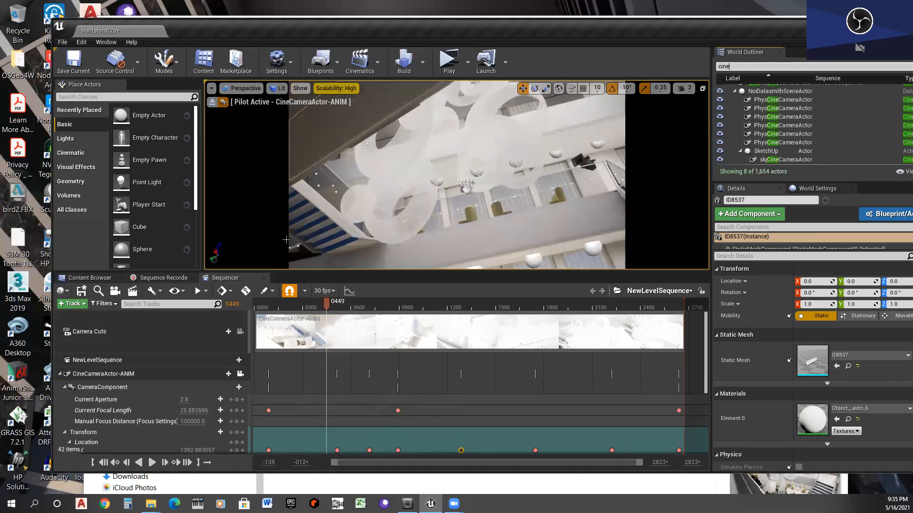
{"action": "scroll", "coordinate": [837, 122], "scroll_direction": "up", "scroll_amount": 2}
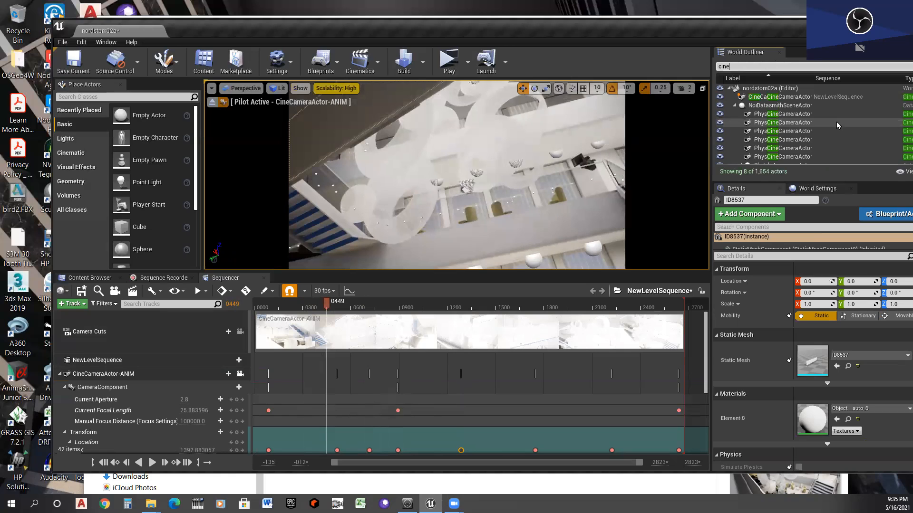
{"action": "left_click", "coordinate": [807, 98]}
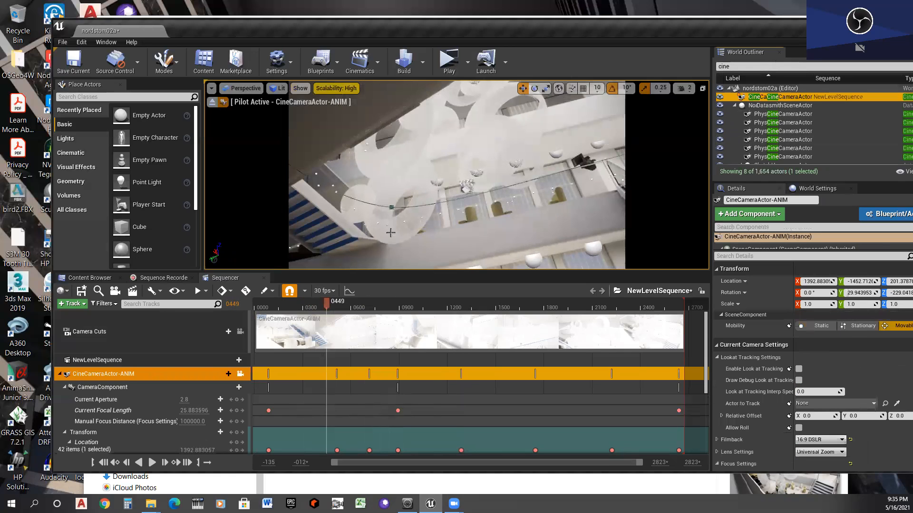
- Return the playhead to frame -012 and restore the four-viewport layout with the selected camera framed in the Back view
{"action": "left_click_drag", "start_coordinate": [325, 304], "coordinate": [263, 305]}
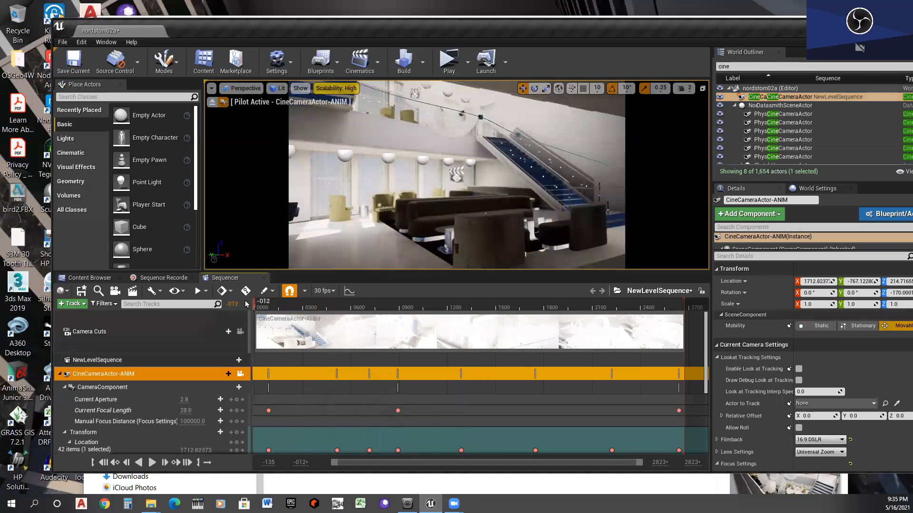
{"action": "left_click", "coordinate": [702, 88]}
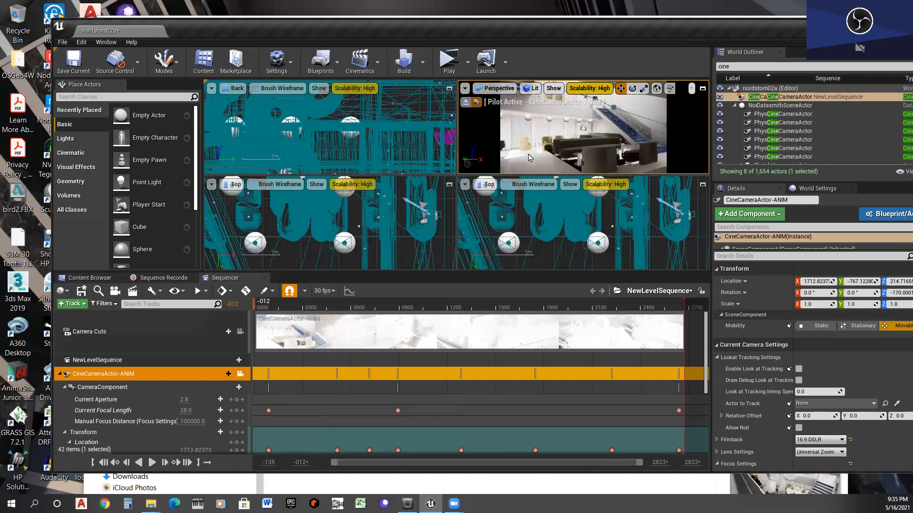
{"action": "scroll", "coordinate": [300, 145], "scroll_direction": "down", "scroll_amount": 4}
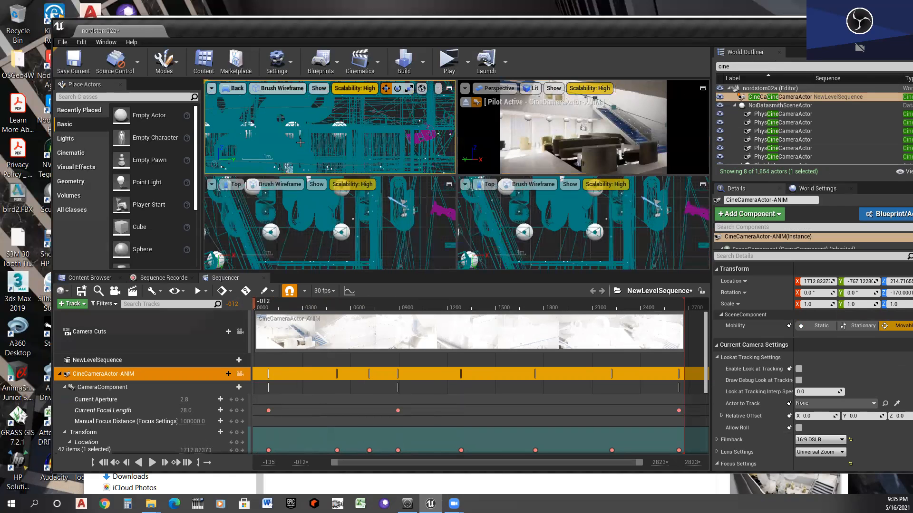
{"action": "scroll", "coordinate": [308, 128], "scroll_direction": "down", "scroll_amount": 4}
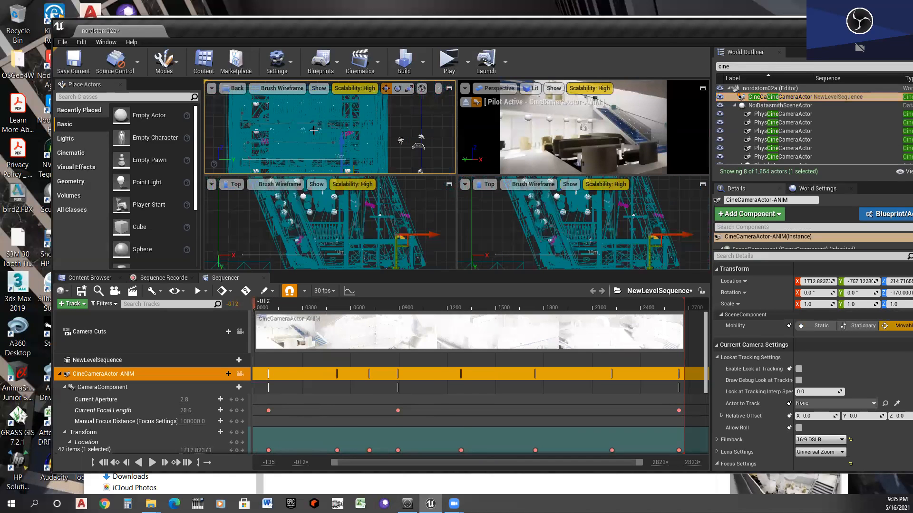
{"action": "scroll", "coordinate": [319, 135], "scroll_direction": "down", "scroll_amount": 2}
{"action": "scroll", "coordinate": [320, 129], "scroll_direction": "down", "scroll_amount": 2}
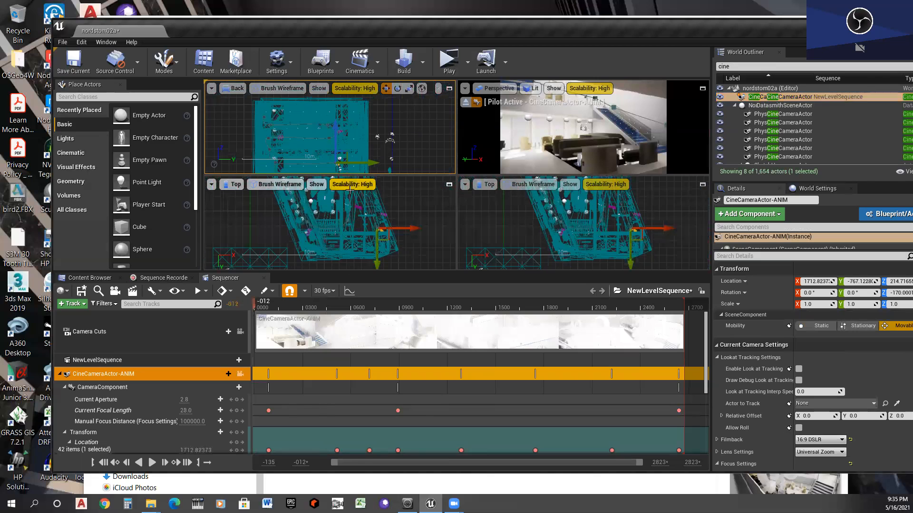
{"action": "scroll", "coordinate": [341, 167], "scroll_direction": "up", "scroll_amount": 8}
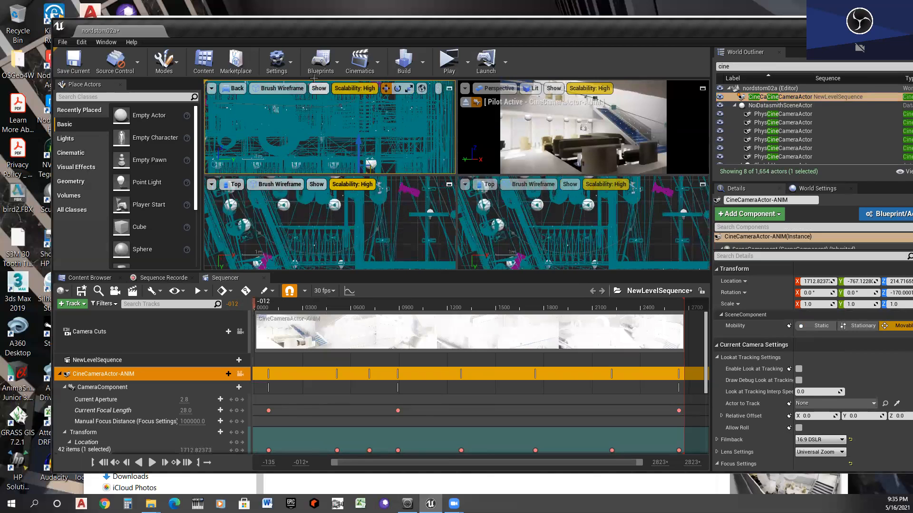
{"action": "scroll", "coordinate": [323, 153], "scroll_direction": "down", "scroll_amount": 5}
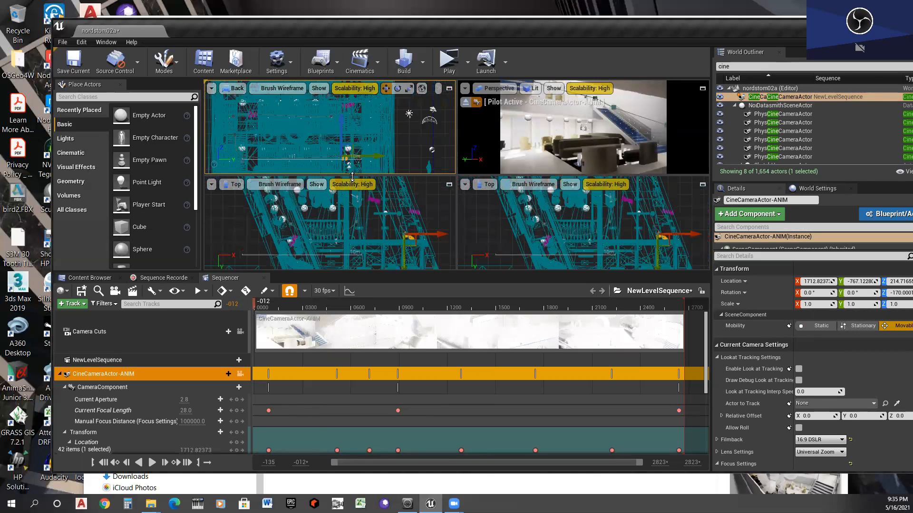
{"action": "scroll", "coordinate": [337, 144], "scroll_direction": "up", "scroll_amount": 6}
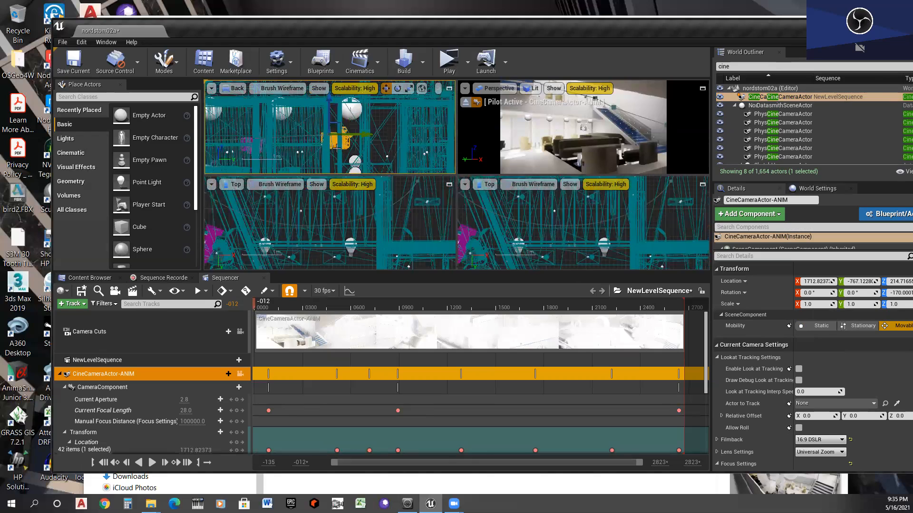
{"action": "scroll", "coordinate": [337, 144], "scroll_direction": "up", "scroll_amount": 2}
{"action": "scroll", "coordinate": [337, 144], "scroll_direction": "down", "scroll_amount": 4}
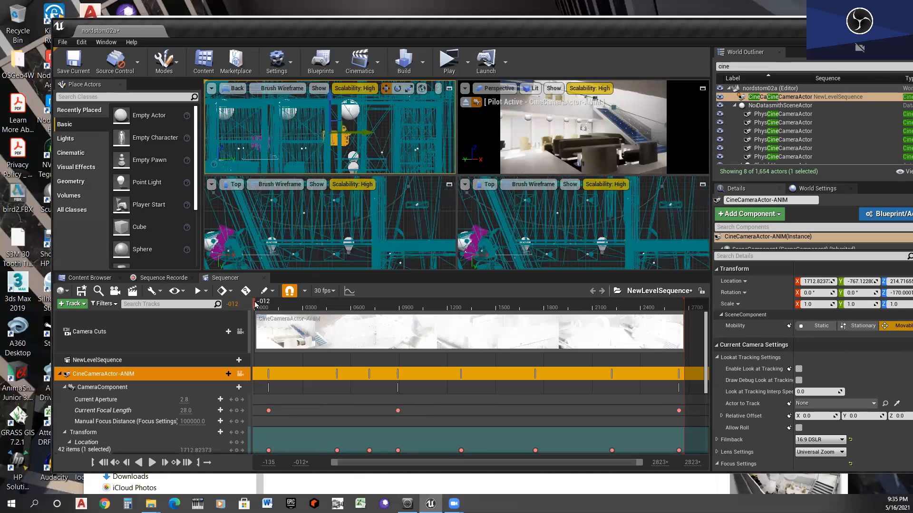
- Scrub the playhead to frame 168 and examine the camera's movement in the Top and Back views
{"action": "left_click_drag", "start_coordinate": [255, 304], "coordinate": [277, 303]}
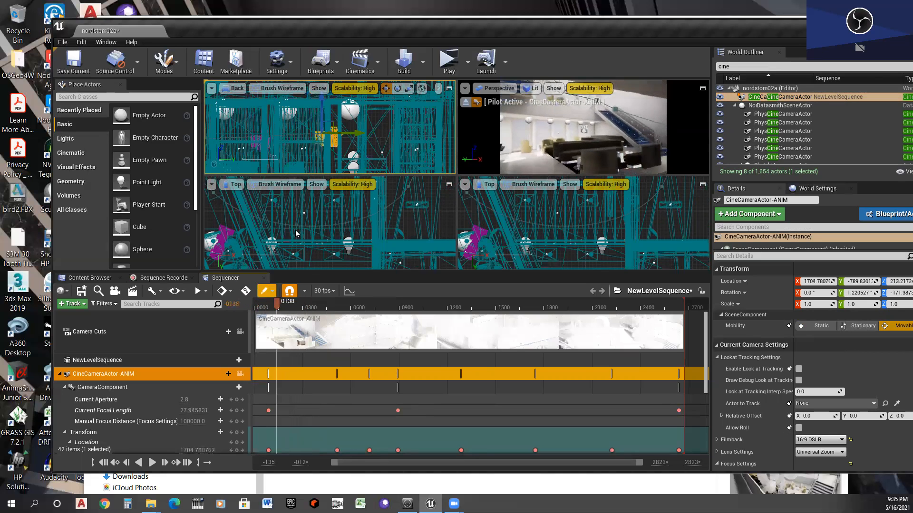
{"action": "scroll", "coordinate": [285, 192], "scroll_direction": "down", "scroll_amount": 2}
{"action": "scroll", "coordinate": [285, 202], "scroll_direction": "down", "scroll_amount": 3}
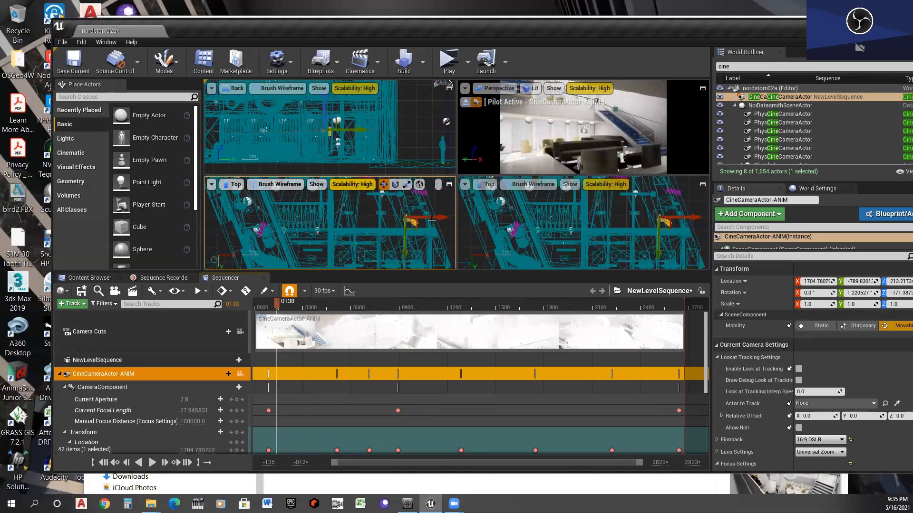
{"action": "scroll", "coordinate": [424, 211], "scroll_direction": "up", "scroll_amount": 2}
{"action": "scroll", "coordinate": [424, 211], "scroll_direction": "up", "scroll_amount": 1}
{"action": "mouse_move", "coordinate": [280, 307]}
{"action": "left_mouse_down"}
{"action": "mouse_move", "coordinate": [298, 303]}
{"action": "mouse_move", "coordinate": [282, 303]}
{"action": "left_mouse_up"}
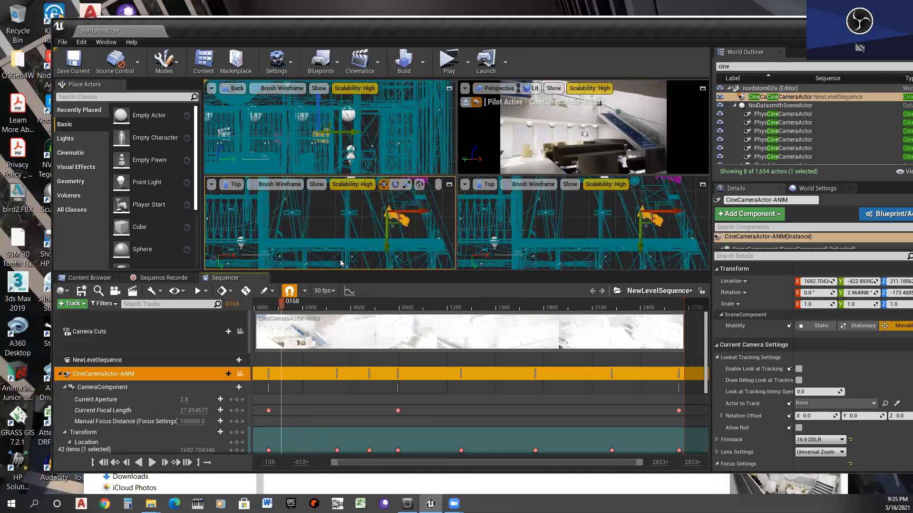
{"action": "scroll", "coordinate": [388, 247], "scroll_direction": "down", "scroll_amount": 2}
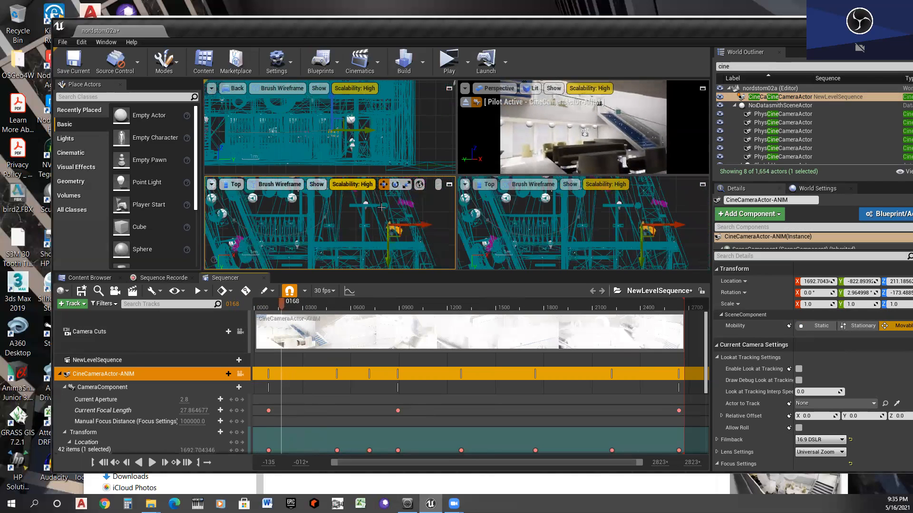
{"action": "scroll", "coordinate": [382, 207], "scroll_direction": "up", "scroll_amount": 2}
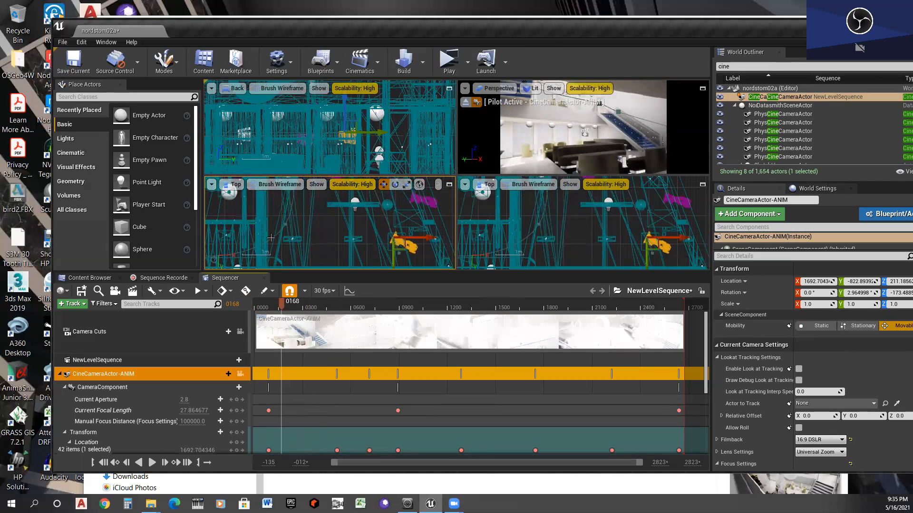
{"action": "scroll", "coordinate": [271, 237], "scroll_direction": "up", "scroll_amount": 3}
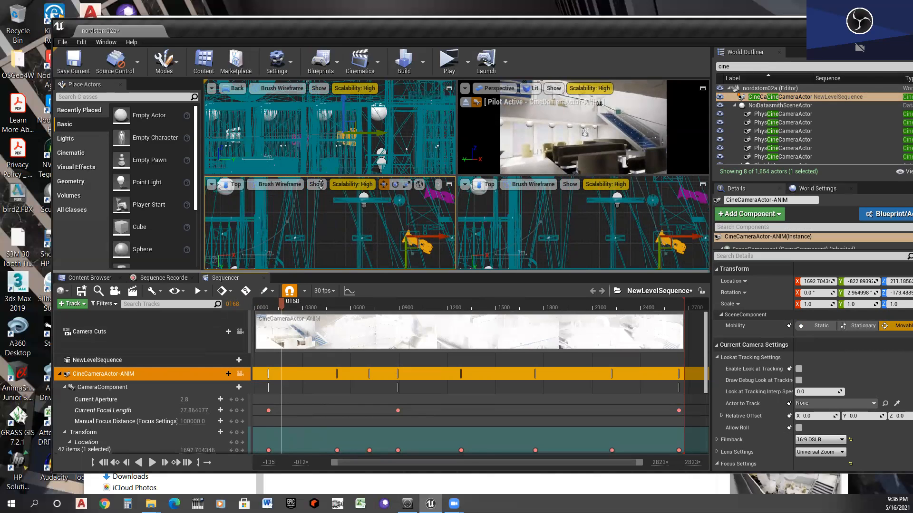
- Enlarge the Sequencer to expose the camera's transform channels and place the playhead on the first location key at frame 88
{"action": "left_click_drag", "start_coordinate": [321, 273], "coordinate": [321, 186]}
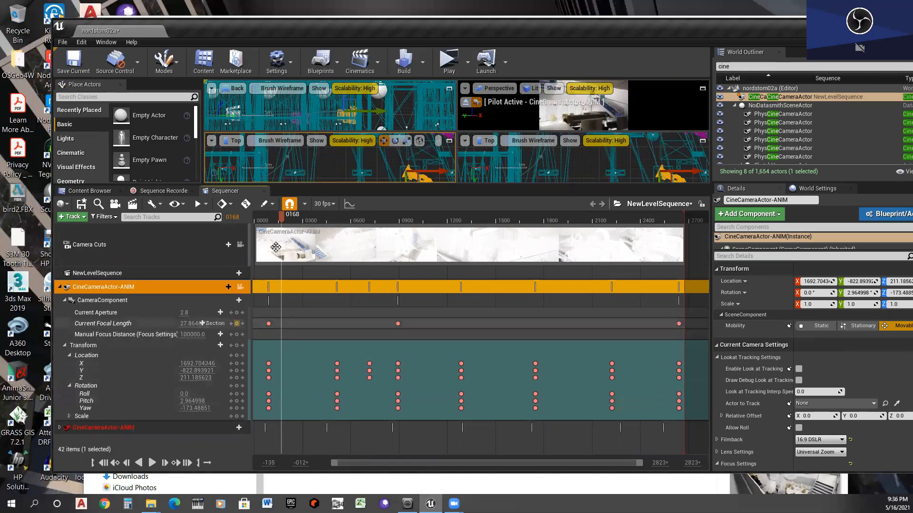
{"action": "mouse_move", "coordinate": [283, 218]}
{"action": "left_mouse_down"}
{"action": "mouse_move", "coordinate": [258, 219]}
{"action": "mouse_move", "coordinate": [267, 216]}
{"action": "left_mouse_up"}
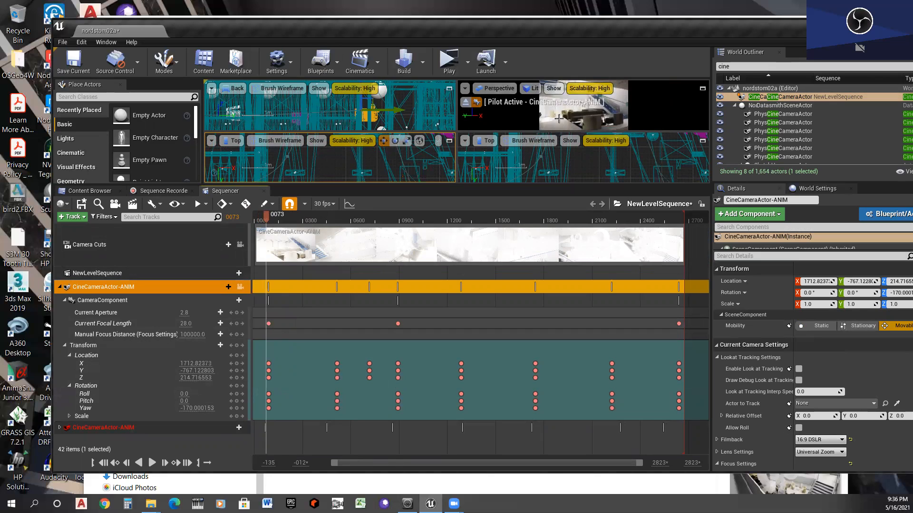
{"action": "left_click_drag", "start_coordinate": [368, 107], "coordinate": [370, 114]}
{"action": "key", "text": "ctrl+z"}
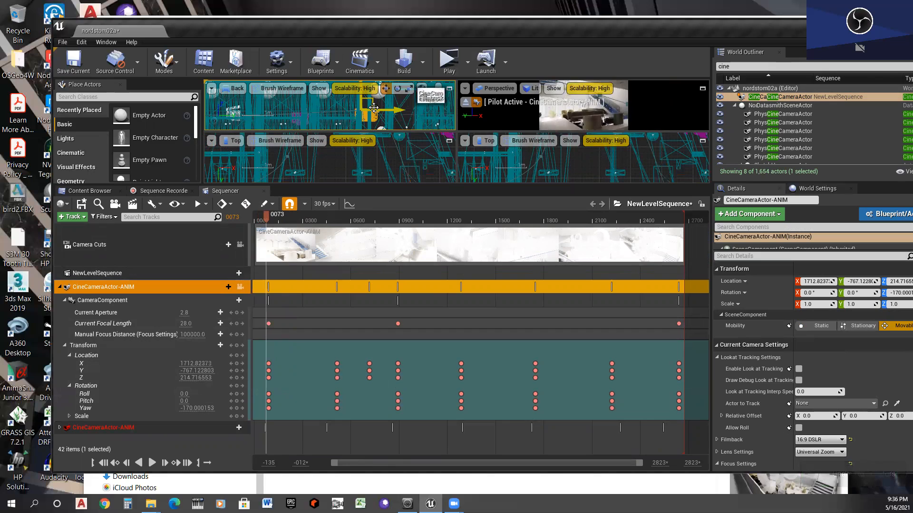
{"action": "left_click", "coordinate": [242, 371]}
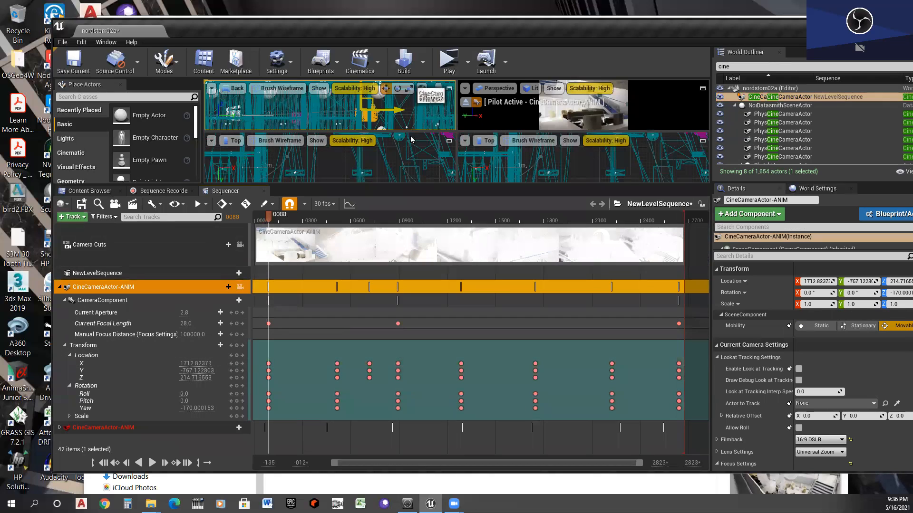
- Raise the camera in the Back view to a height of about Z 267
{"action": "scroll", "coordinate": [379, 115], "scroll_direction": "up", "scroll_amount": 4}
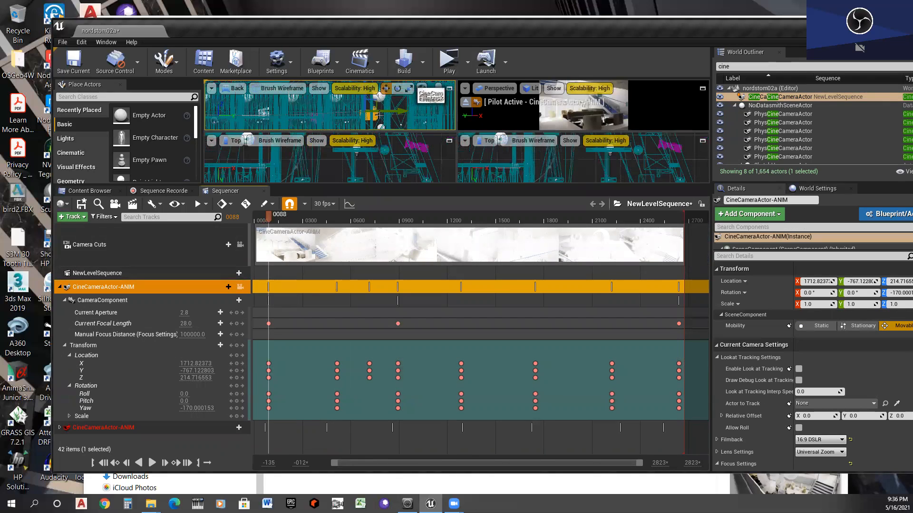
{"action": "left_click_drag", "start_coordinate": [381, 102], "coordinate": [382, 95]}
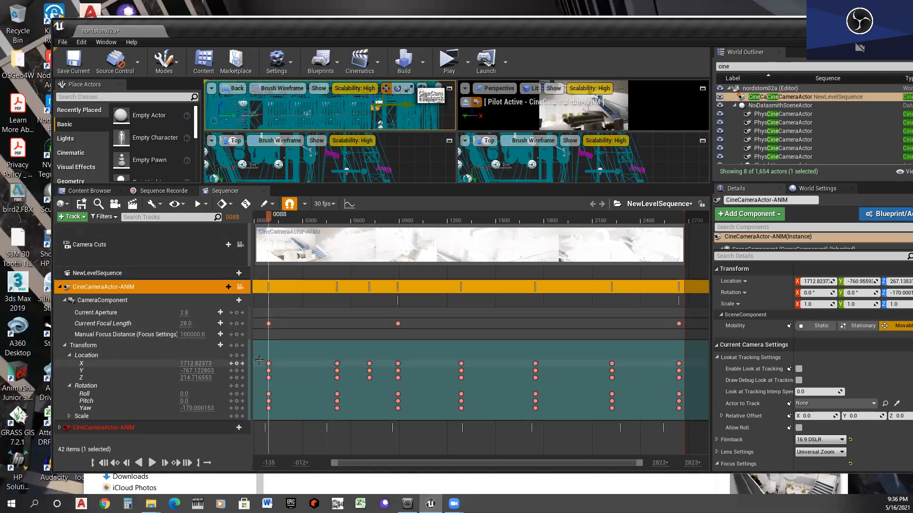
- Inspect the properties of the Current Focal Length key at frame 88
{"action": "right_click", "coordinate": [269, 324]}
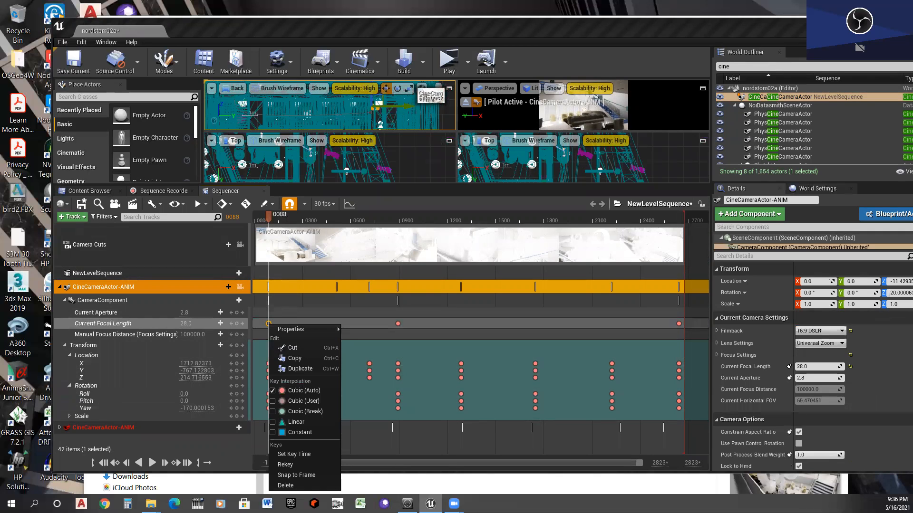
{"action": "mouse_move", "coordinate": [291, 329]}
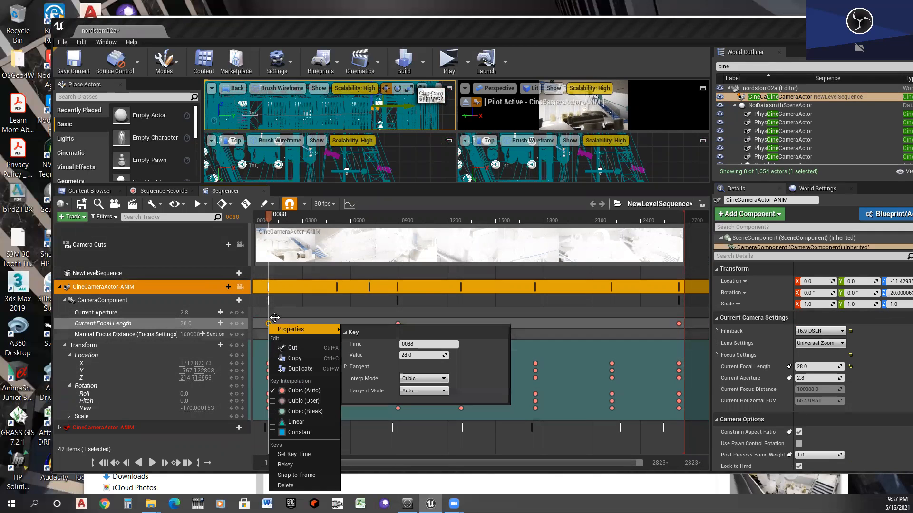
{"action": "left_click", "coordinate": [306, 31]}
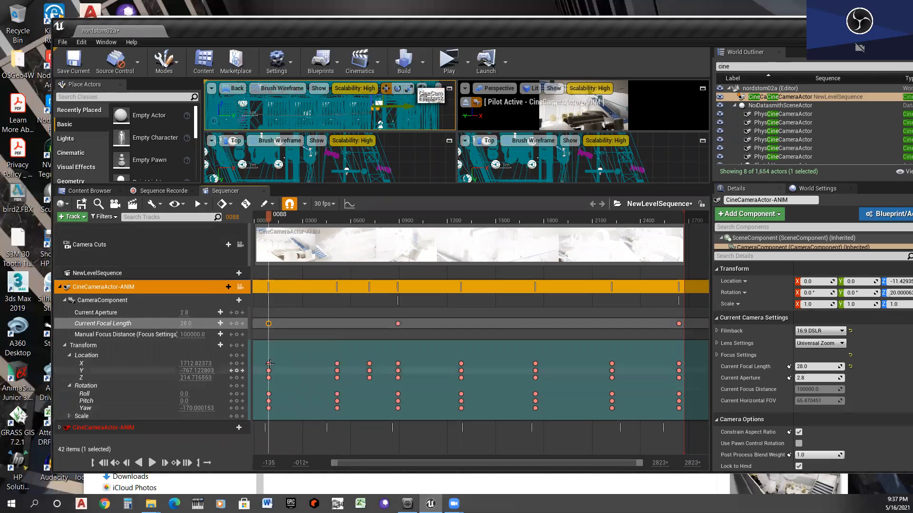
- Key the camera's new Transform at frame 88
{"action": "right_click", "coordinate": [82, 346]}
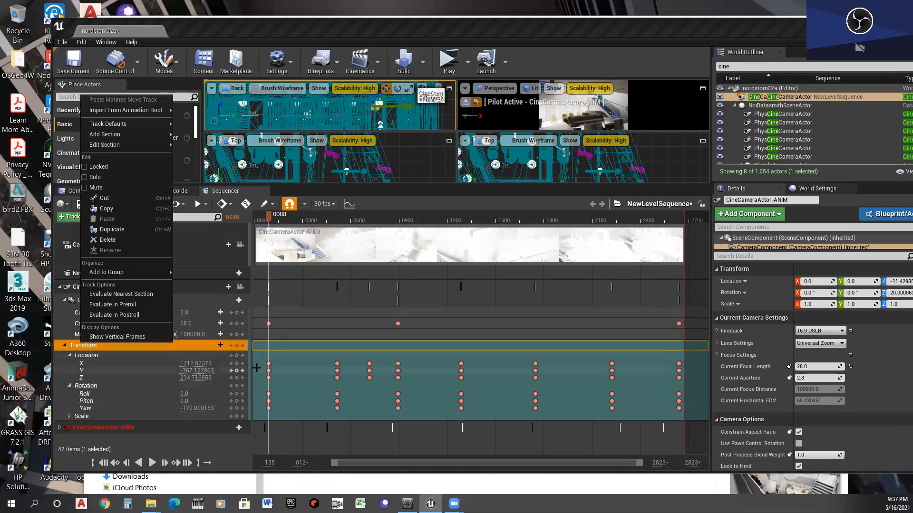
{"action": "left_click", "coordinate": [237, 346]}
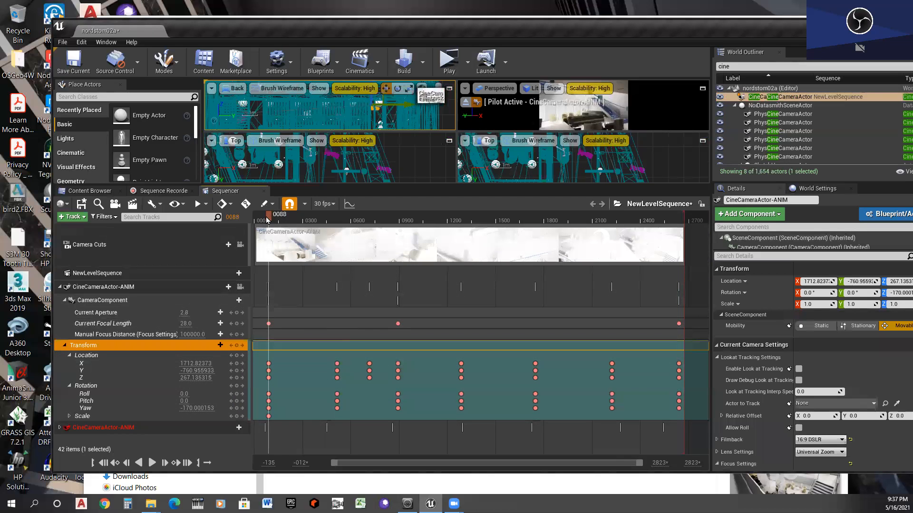
- Set the animated cine camera's Pitch to about 7.97 at the frame 513 keys and key it
{"action": "left_click_drag", "start_coordinate": [281, 217], "coordinate": [338, 215]}
{"action": "left_click_drag", "start_coordinate": [345, 215], "coordinate": [340, 218]}
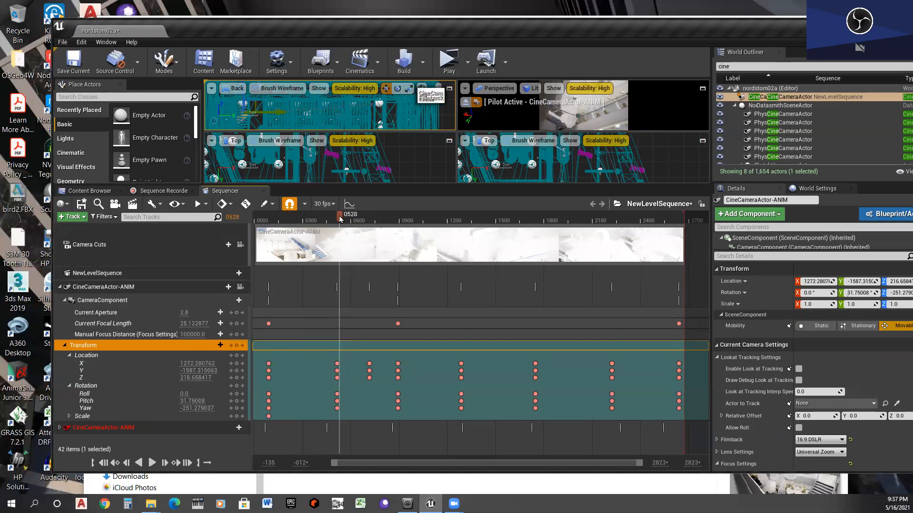
{"action": "left_click", "coordinate": [230, 386]}
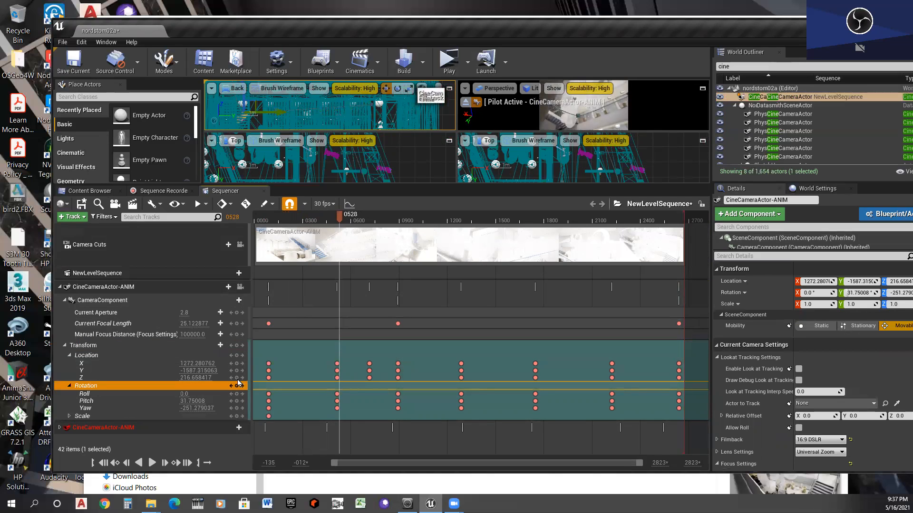
{"action": "left_click", "coordinate": [231, 385]}
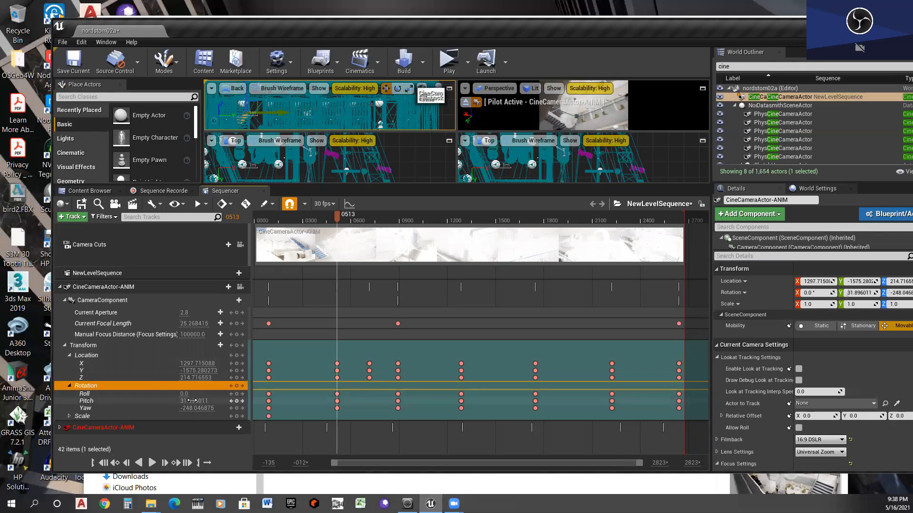
{"action": "left_click_drag", "start_coordinate": [194, 401], "coordinate": [183, 401]}
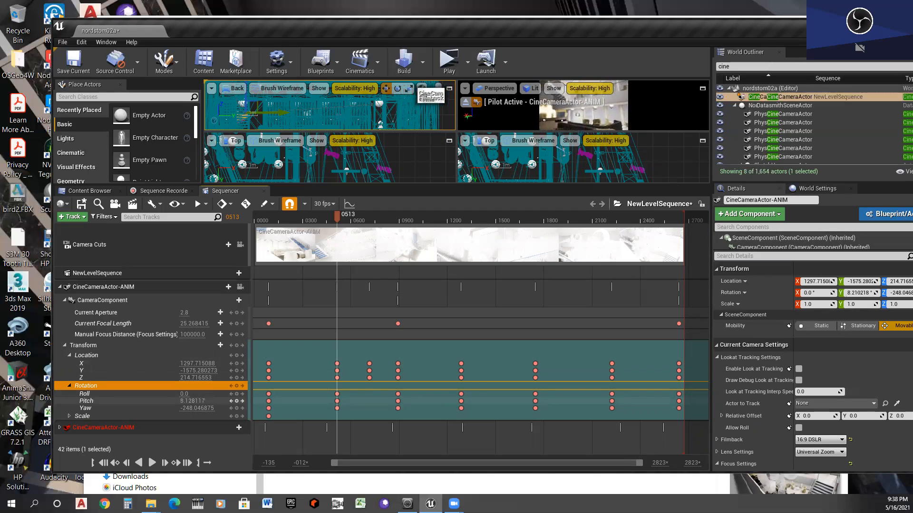
{"action": "left_click", "coordinate": [236, 402]}
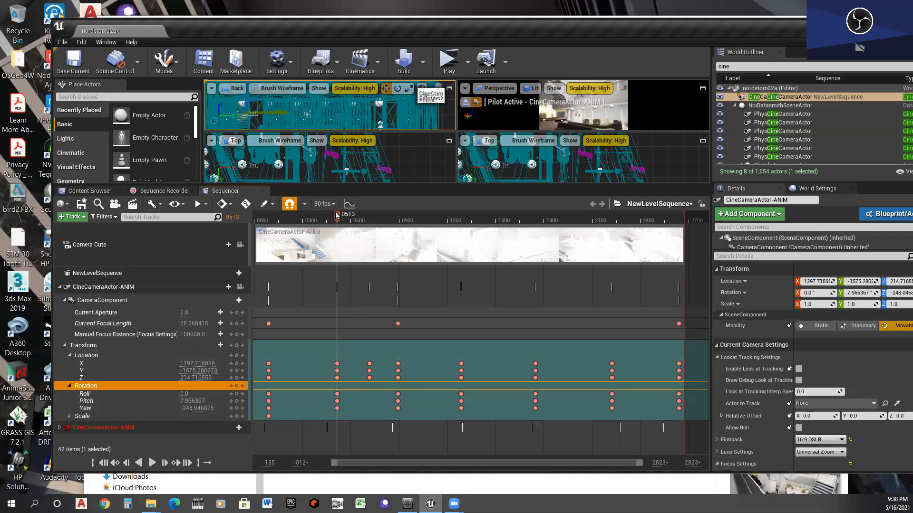
- Set the animated cine camera's Pitch to about 12.14 at frame 88, key it and scrub through the following frames to check the motion
{"action": "left_click_drag", "start_coordinate": [325, 219], "coordinate": [256, 230]}
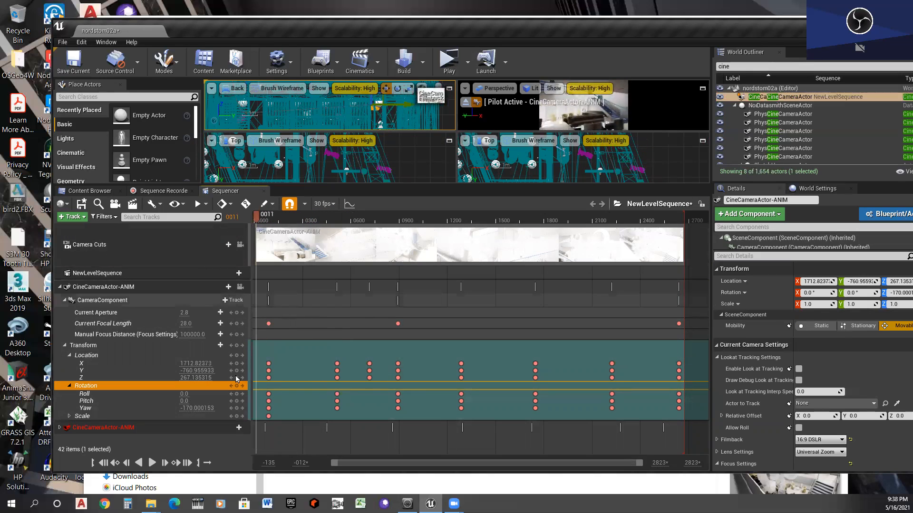
{"action": "left_click", "coordinate": [243, 394]}
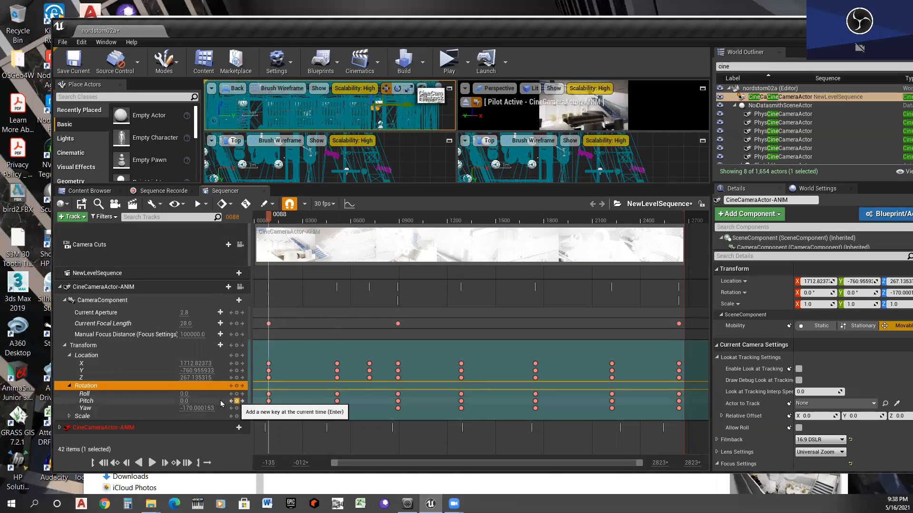
{"action": "left_click", "coordinate": [236, 400]}
{"action": "mouse_move", "coordinate": [191, 401]}
{"action": "left_mouse_down"}
{"action": "mouse_move", "coordinate": [218, 401]}
{"action": "mouse_move", "coordinate": [204, 401]}
{"action": "left_mouse_up"}
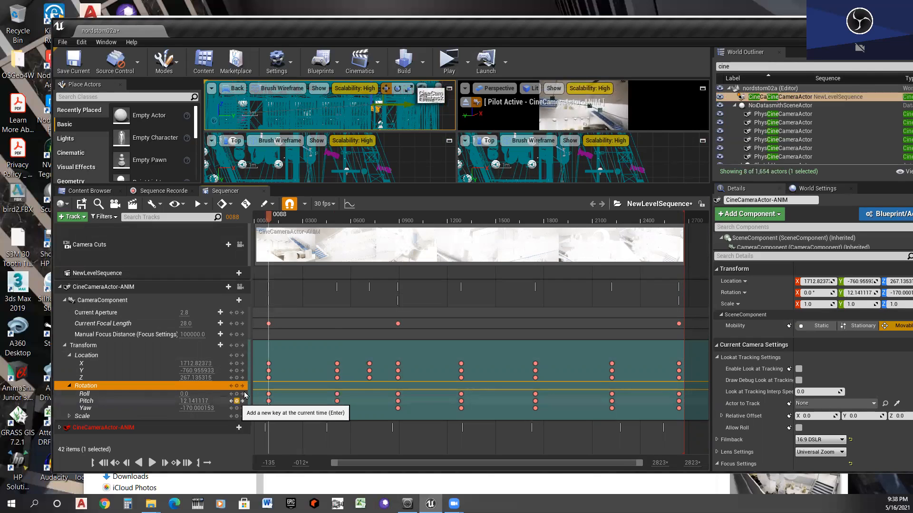
{"action": "left_click_drag", "start_coordinate": [269, 220], "coordinate": [275, 238]}
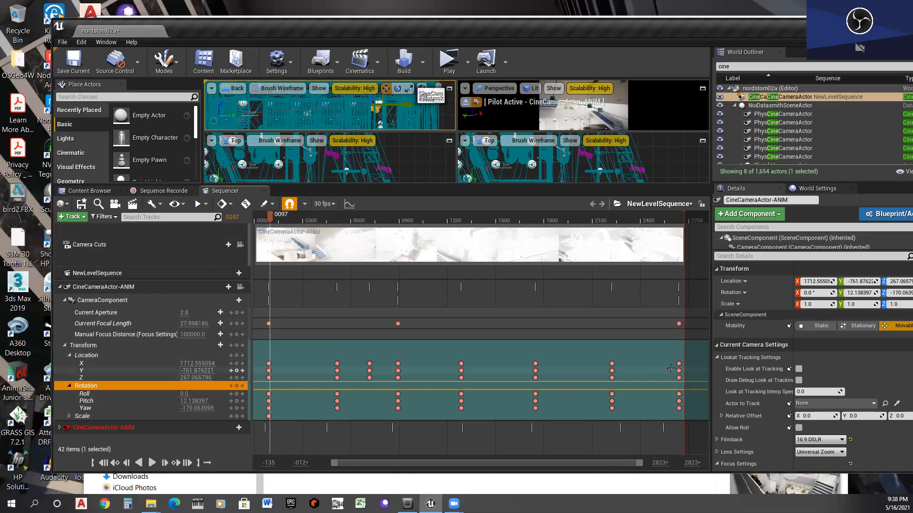
{"action": "left_click_drag", "start_coordinate": [271, 217], "coordinate": [378, 203]}
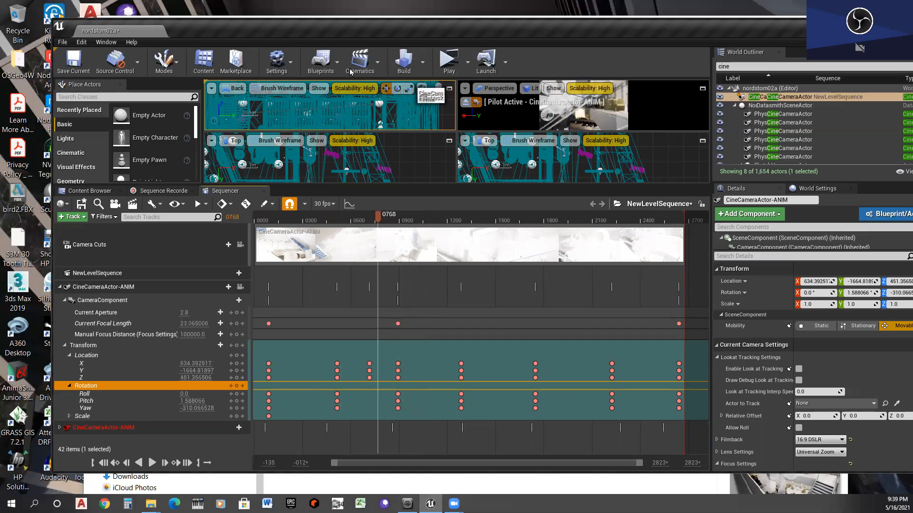
- Select PhysCamera001 in the Top view and add it to the level sequence
{"action": "left_click_drag", "start_coordinate": [418, 184], "coordinate": [428, 345]}
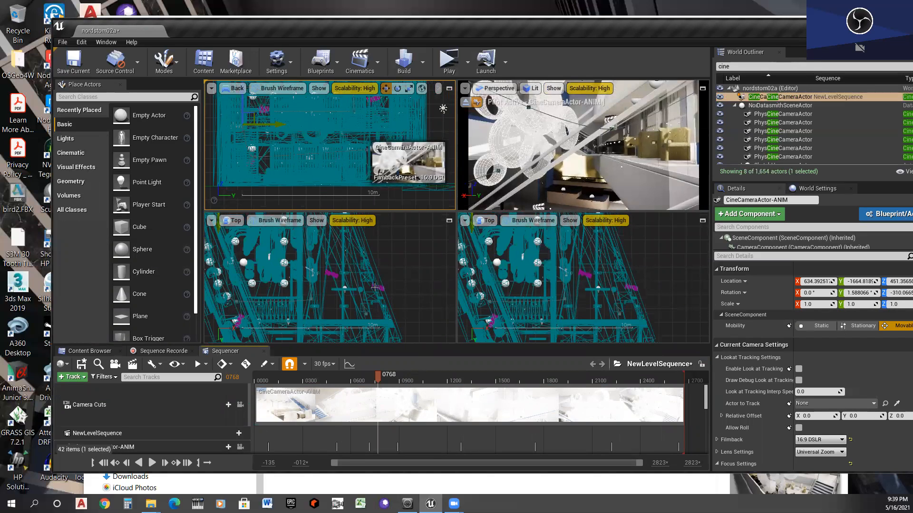
{"action": "left_click", "coordinate": [336, 279]}
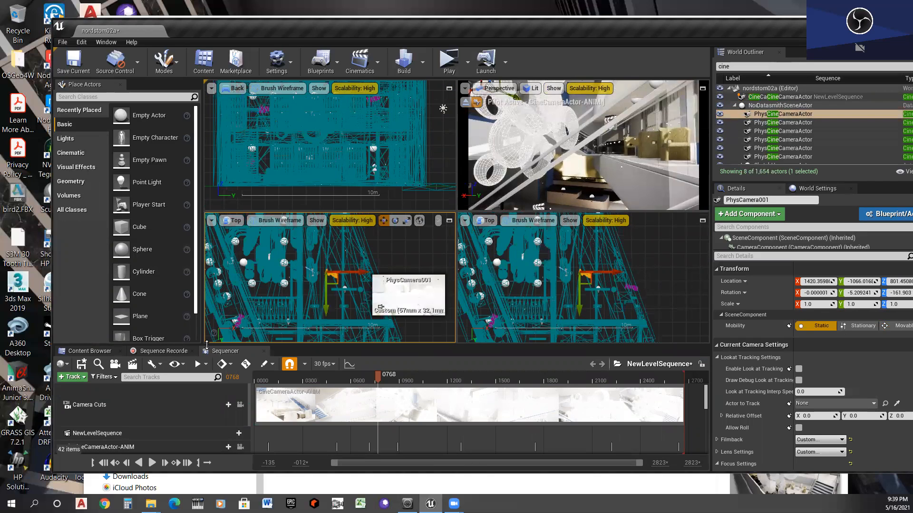
{"action": "left_click_drag", "start_coordinate": [216, 204], "coordinate": [217, 167]}
{"action": "left_click_drag", "start_coordinate": [784, 116], "coordinate": [163, 430]}
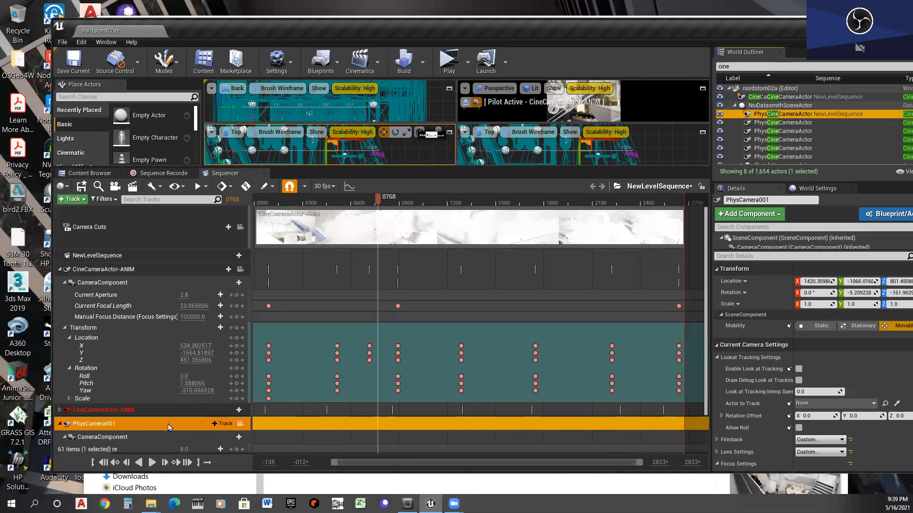
- Expand PhysCamera001's Transform track to expose its Location and Rotation channels
{"action": "scroll", "coordinate": [168, 428], "scroll_direction": "down", "scroll_amount": 3}
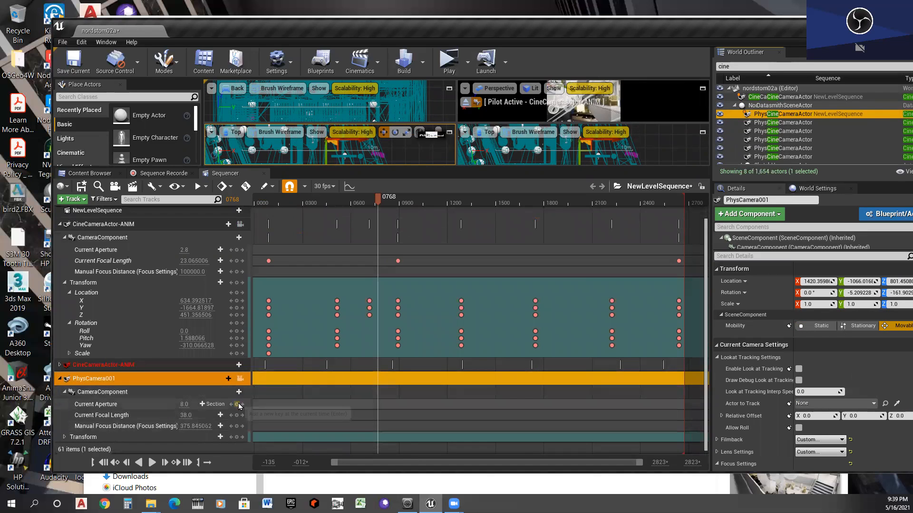
{"action": "scroll", "coordinate": [133, 417], "scroll_direction": "down", "scroll_amount": 1}
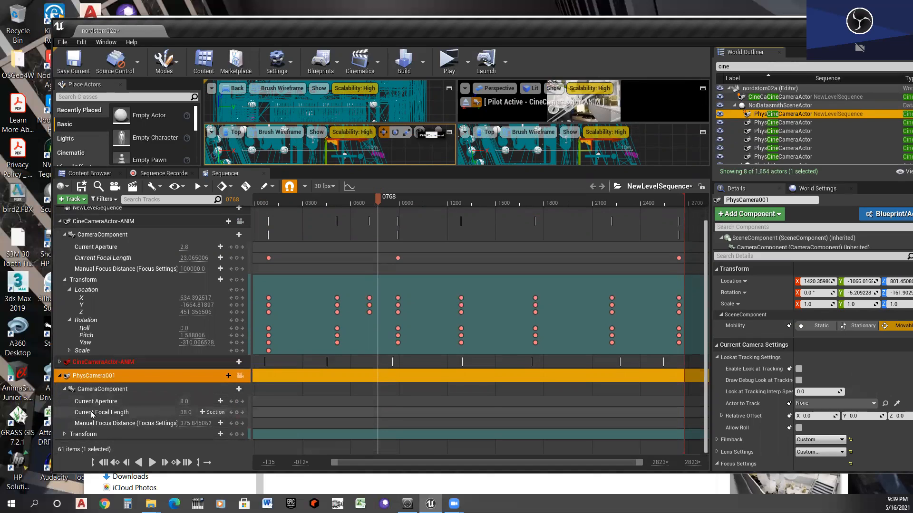
{"action": "left_click", "coordinate": [65, 434]}
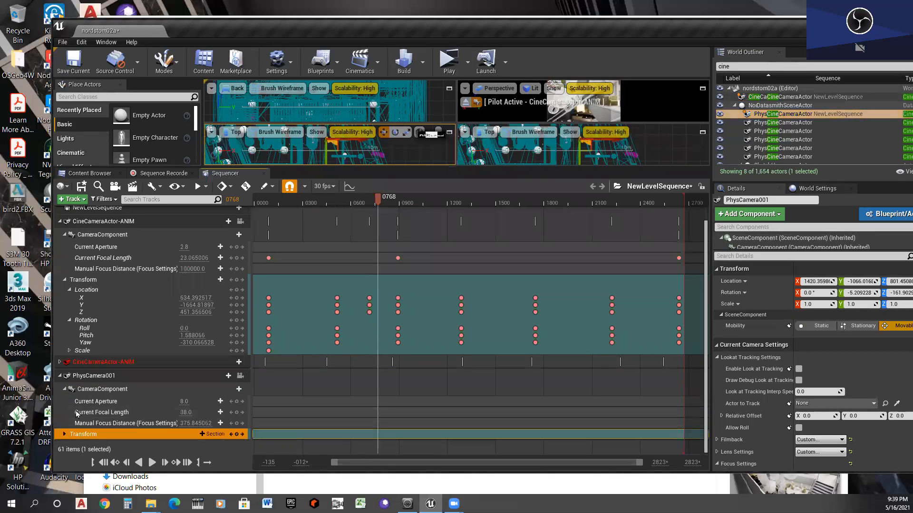
{"action": "left_click", "coordinate": [64, 434]}
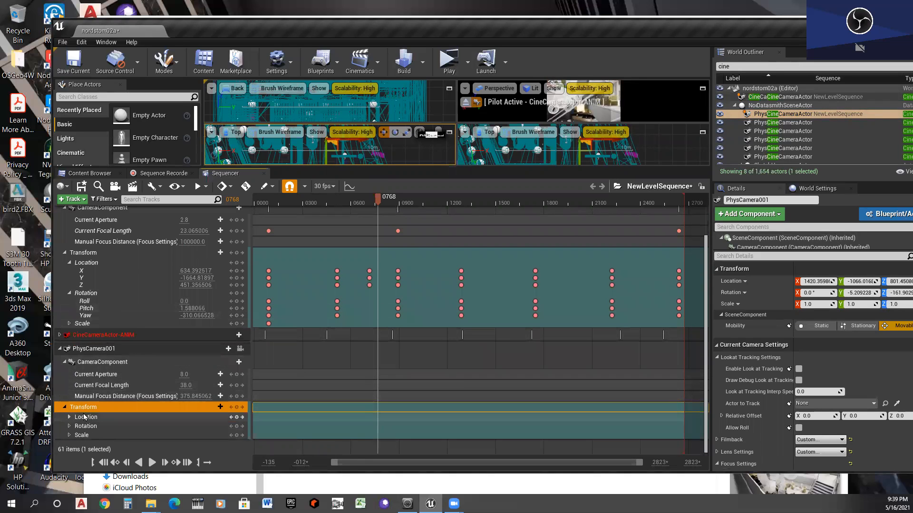
{"action": "left_click", "coordinate": [69, 427]}
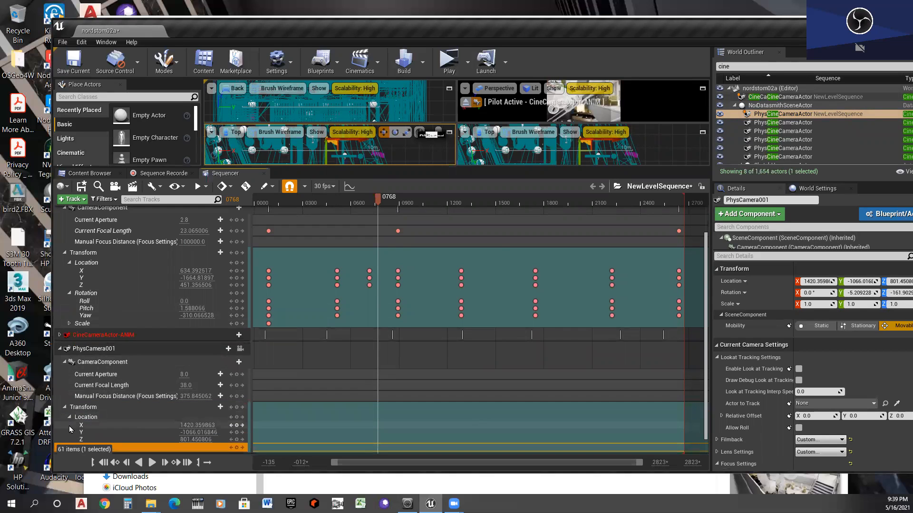
{"action": "left_click", "coordinate": [69, 417]}
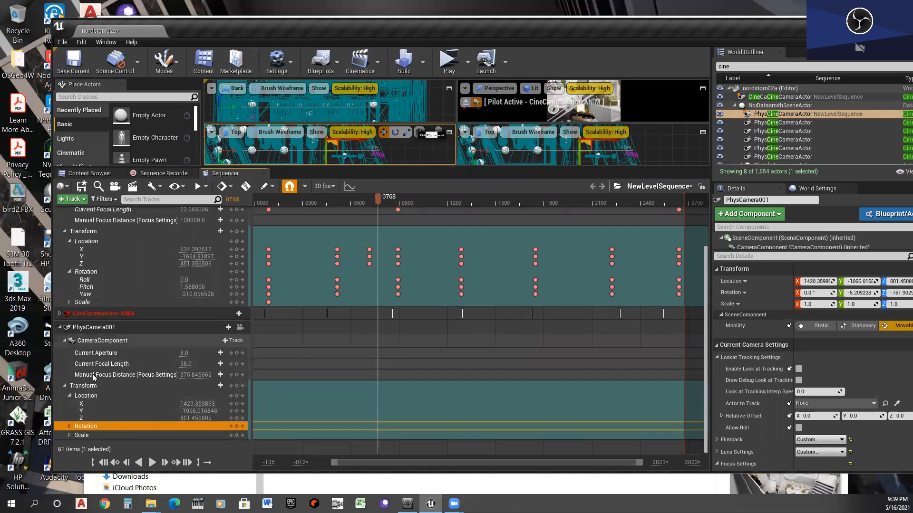
{"action": "left_click", "coordinate": [70, 426]}
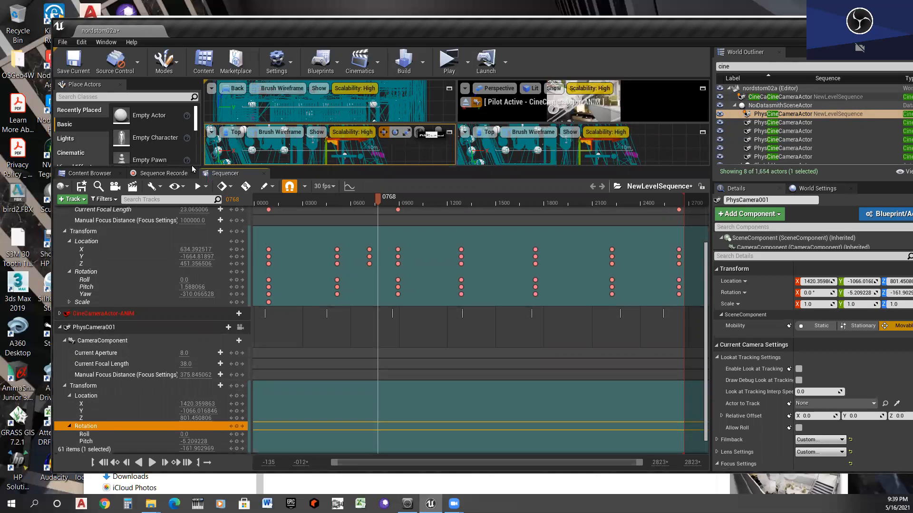
- At frame 91, move PhysCamera001 in the Top view to about X 1410, Y -851
{"action": "left_click_drag", "start_coordinate": [193, 167], "coordinate": [208, 280]}
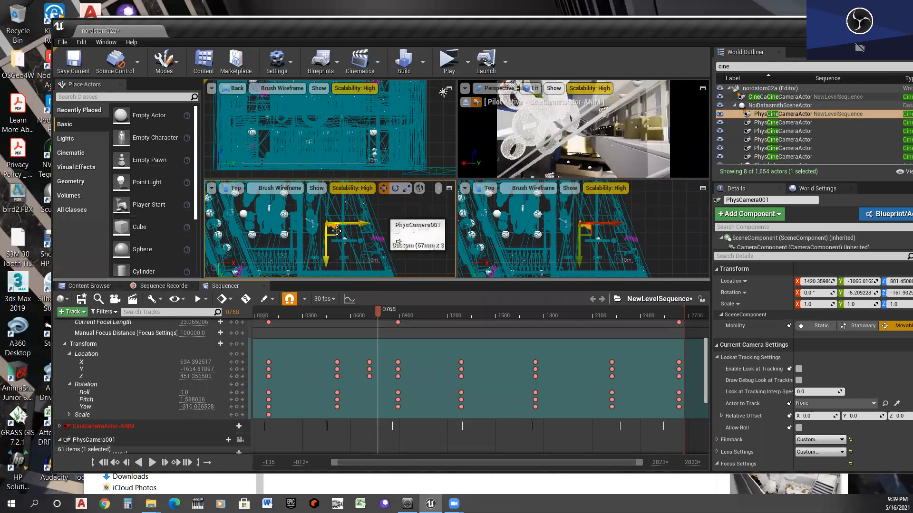
{"action": "left_click_drag", "start_coordinate": [343, 315], "coordinate": [252, 318]}
{"action": "left_click", "coordinate": [269, 316]}
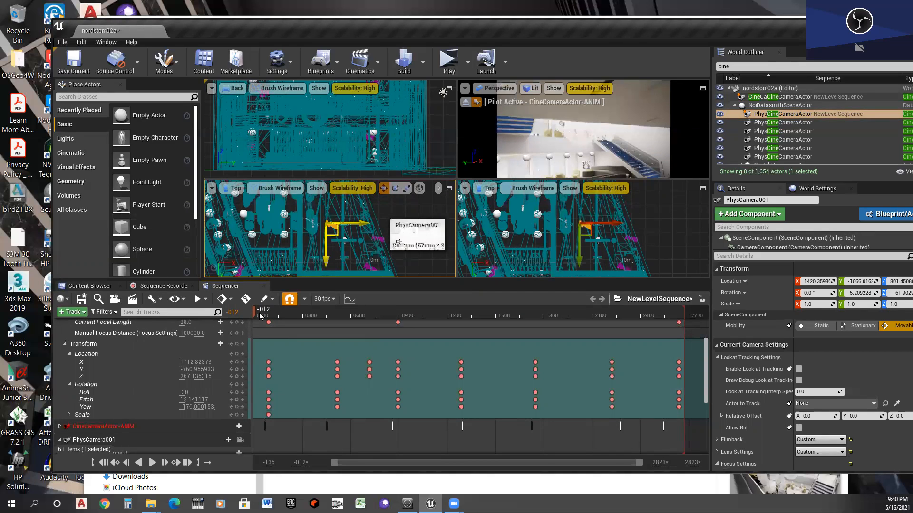
{"action": "left_click", "coordinate": [269, 310]}
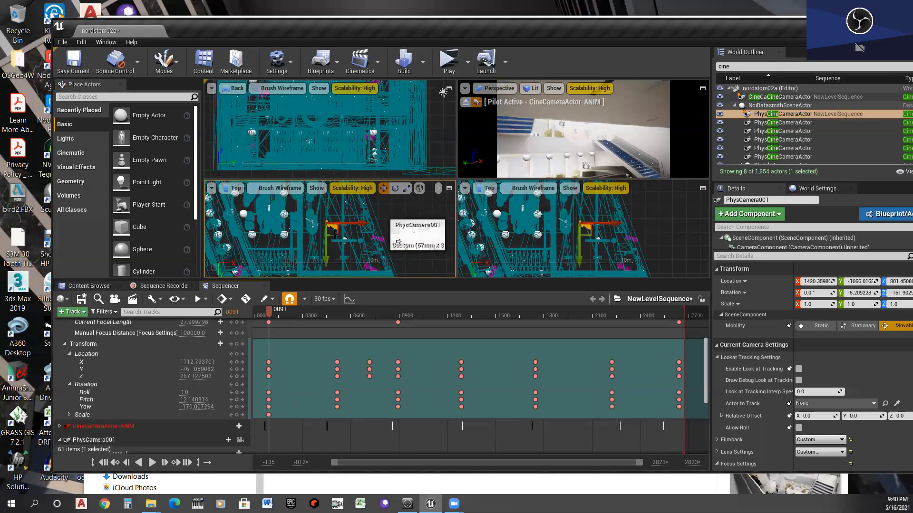
{"action": "left_click_drag", "start_coordinate": [335, 235], "coordinate": [334, 264]}
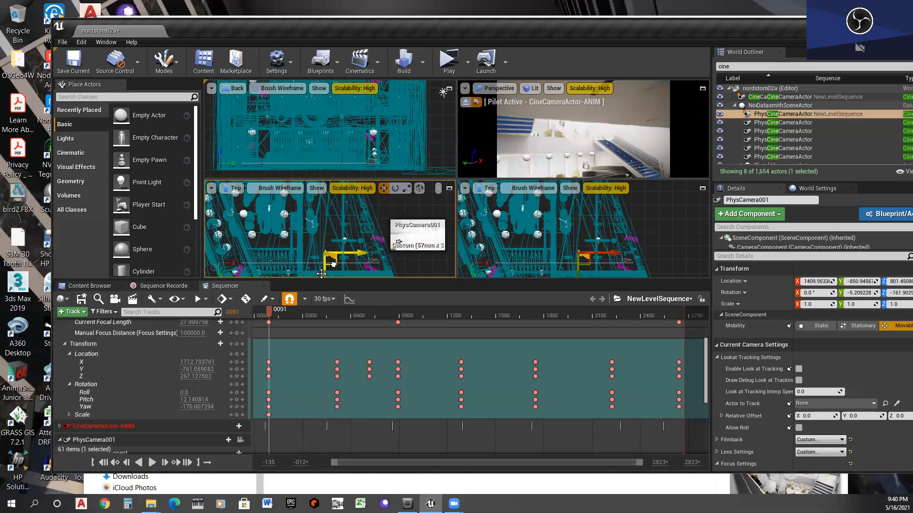
- Key PhysCamera001's Location and Rotation at frame 91
{"action": "scroll", "coordinate": [230, 411], "scroll_direction": "down", "scroll_amount": 5}
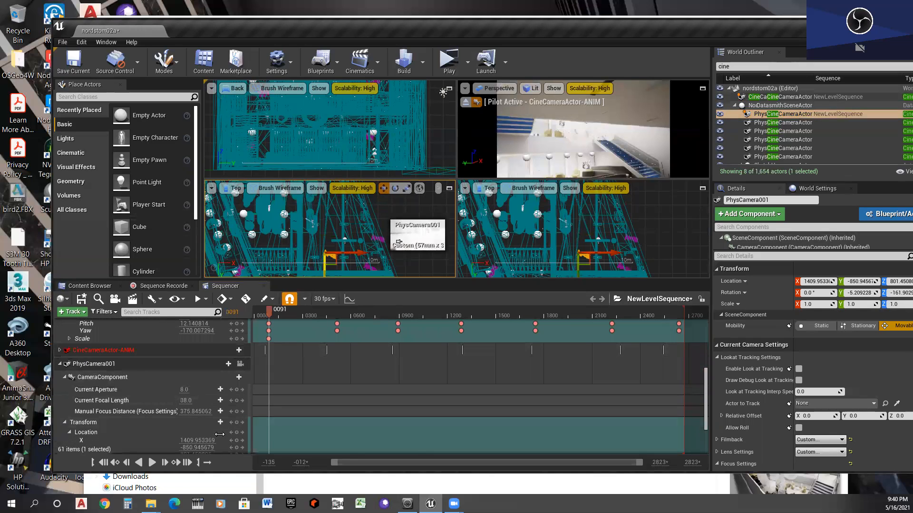
{"action": "scroll", "coordinate": [221, 428], "scroll_direction": "down", "scroll_amount": 3}
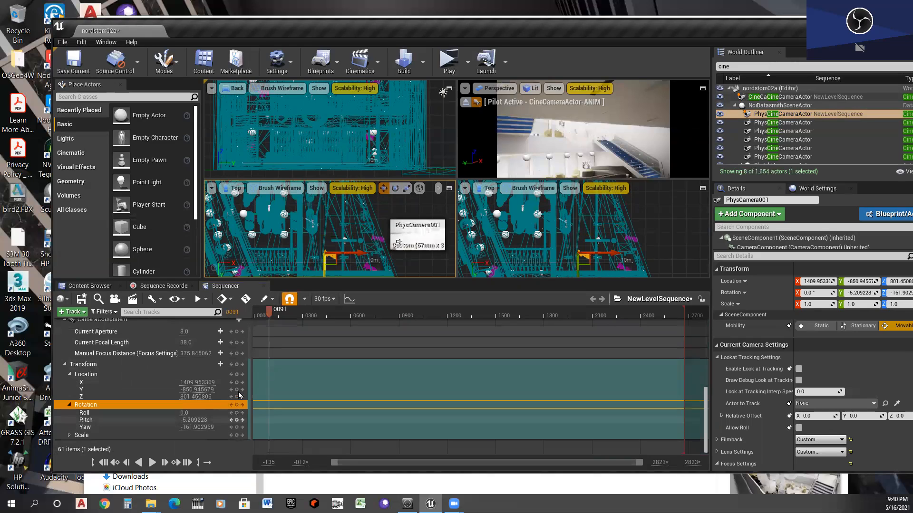
{"action": "left_click", "coordinate": [237, 375]}
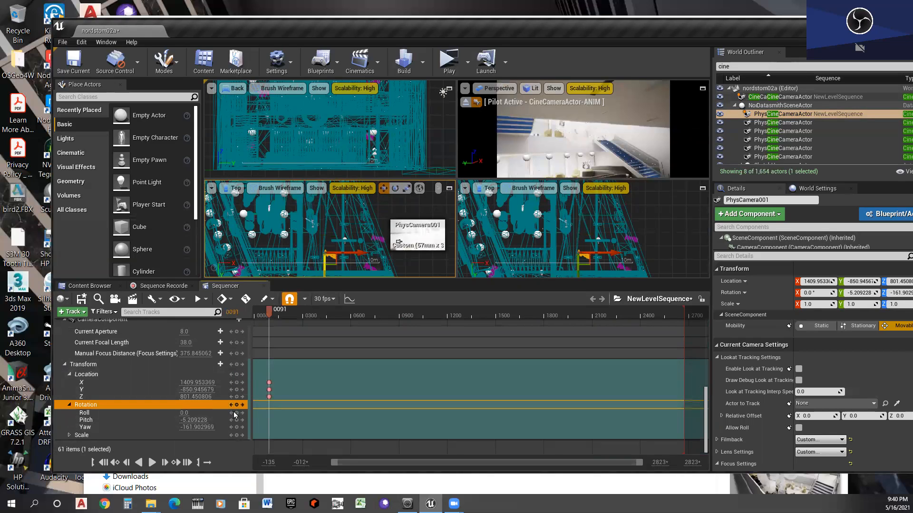
{"action": "left_click", "coordinate": [236, 405]}
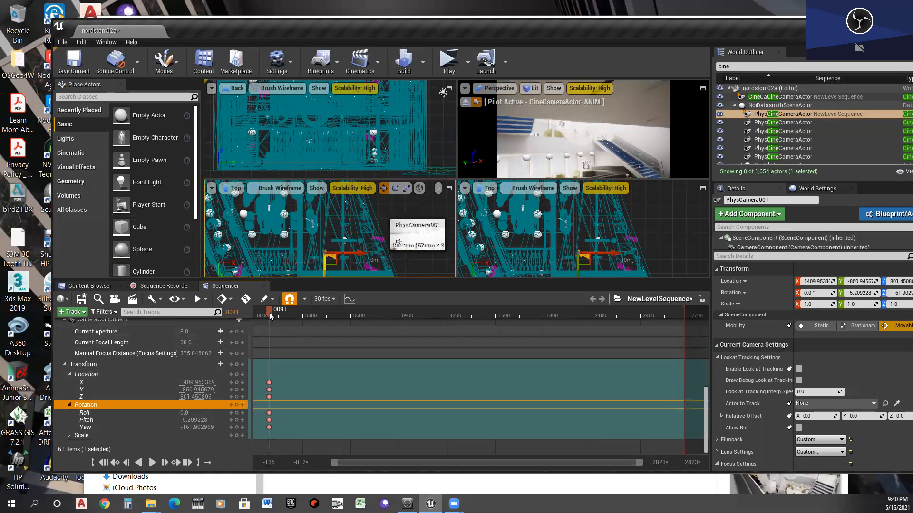
- At frame 387, key PhysCamera001 at about X 1393, Y -1128 with its Yaw turned to about -216.6
{"action": "left_click_drag", "start_coordinate": [304, 311], "coordinate": [316, 312]}
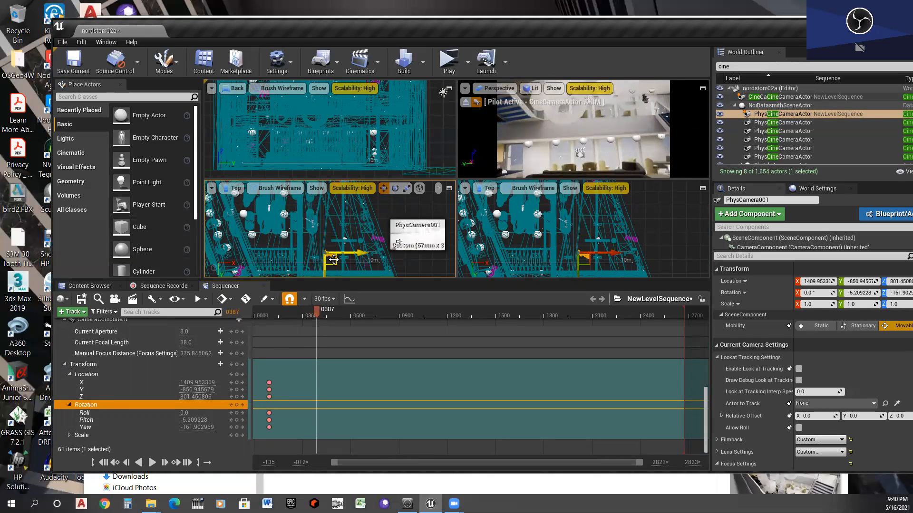
{"action": "left_click_drag", "start_coordinate": [334, 262], "coordinate": [332, 225]}
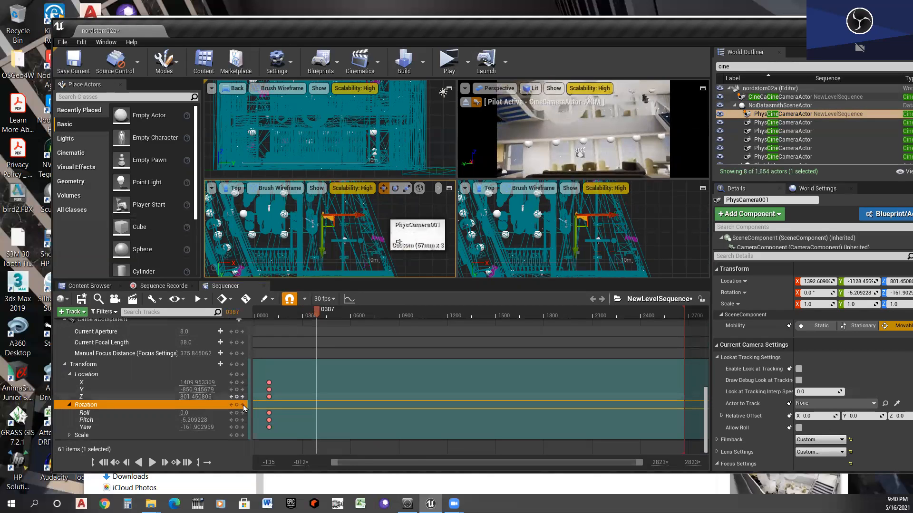
{"action": "left_click", "coordinate": [236, 375]}
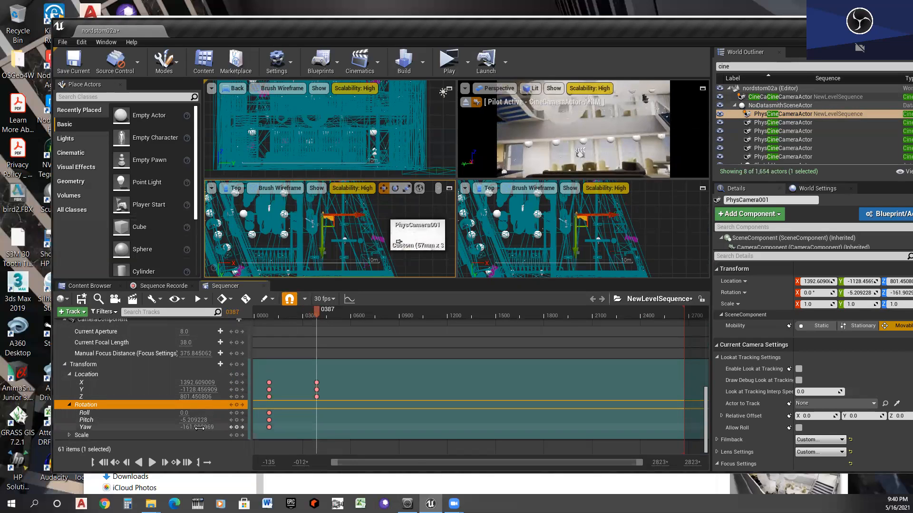
{"action": "left_click_drag", "start_coordinate": [192, 427], "coordinate": [177, 427]}
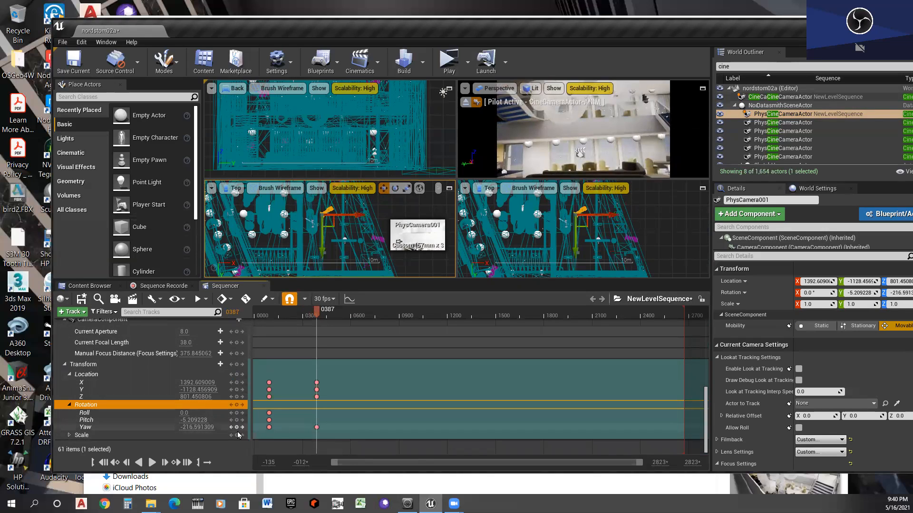
{"action": "left_click", "coordinate": [243, 408]}
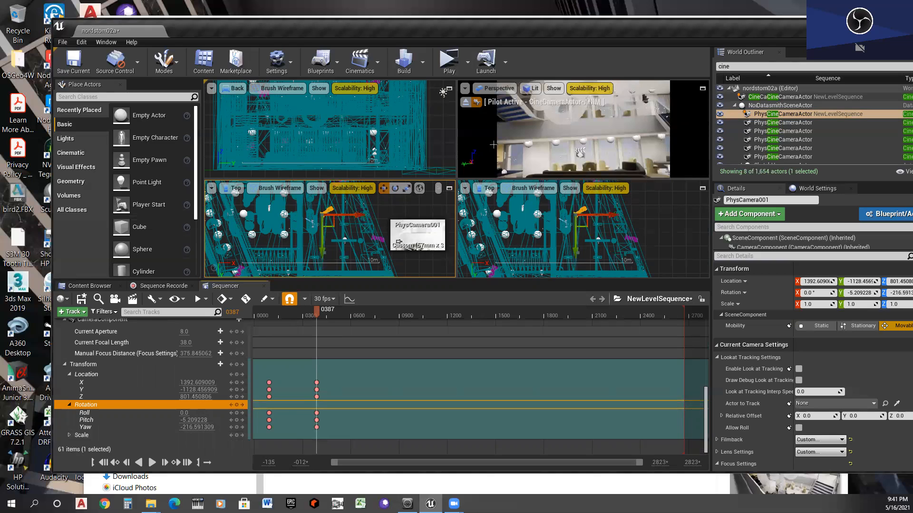
- Maximize the Top view and scrub the sequence to review PhysCamera001's motion, ending at frame 720
{"action": "left_click", "coordinate": [449, 188]}
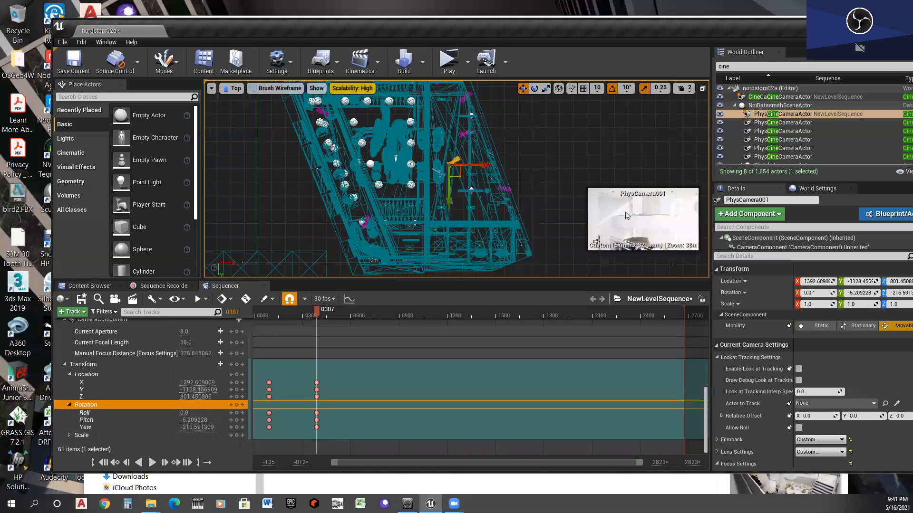
{"action": "left_click_drag", "start_coordinate": [299, 317], "coordinate": [254, 316]}
{"action": "left_click_drag", "start_coordinate": [289, 318], "coordinate": [331, 317]}
{"action": "left_click", "coordinate": [371, 318]}
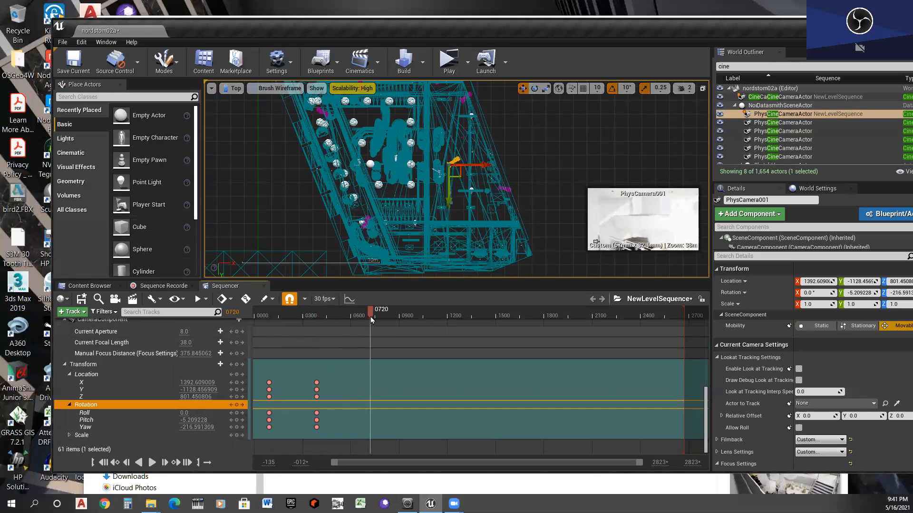
- At frame 720, key PhysCamera001's Location at about X 1119, Y -1583 and its Rotation with Yaw turned to about -274.1
{"action": "left_click_drag", "start_coordinate": [459, 174], "coordinate": [421, 112]}
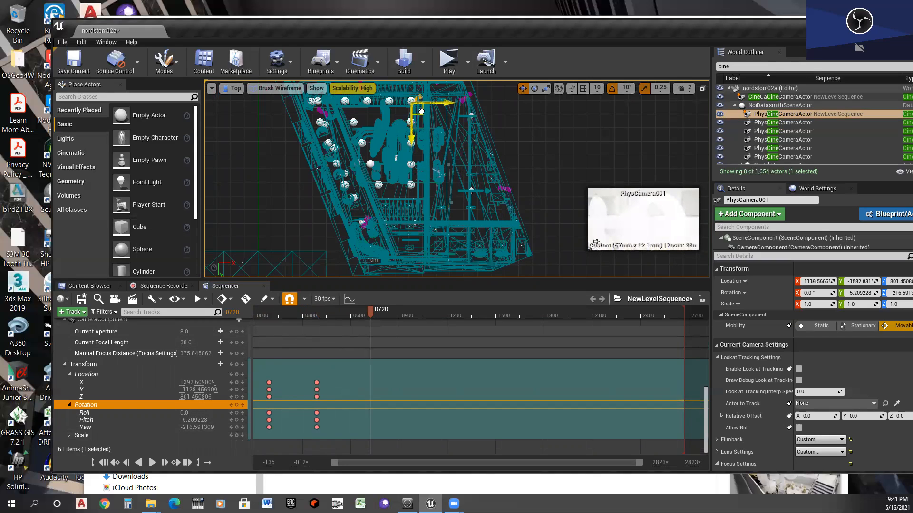
{"action": "left_click", "coordinate": [236, 374]}
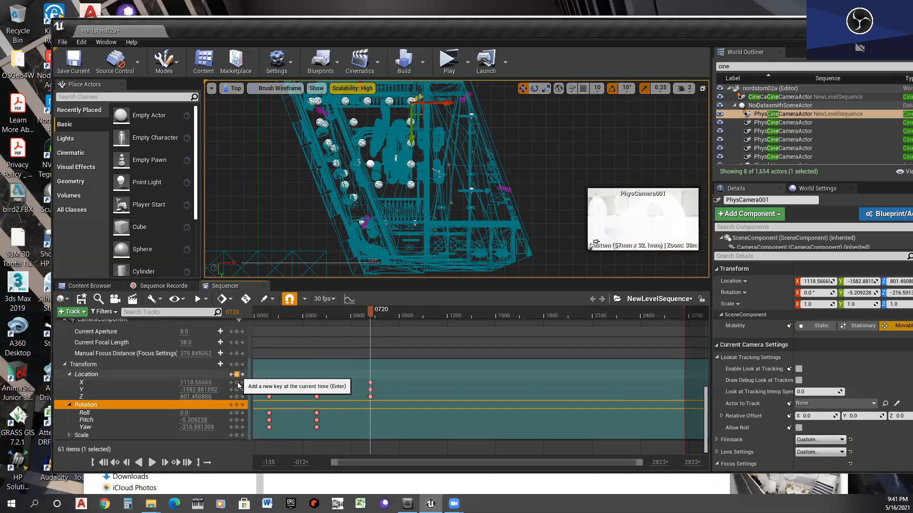
{"action": "left_click", "coordinate": [236, 405]}
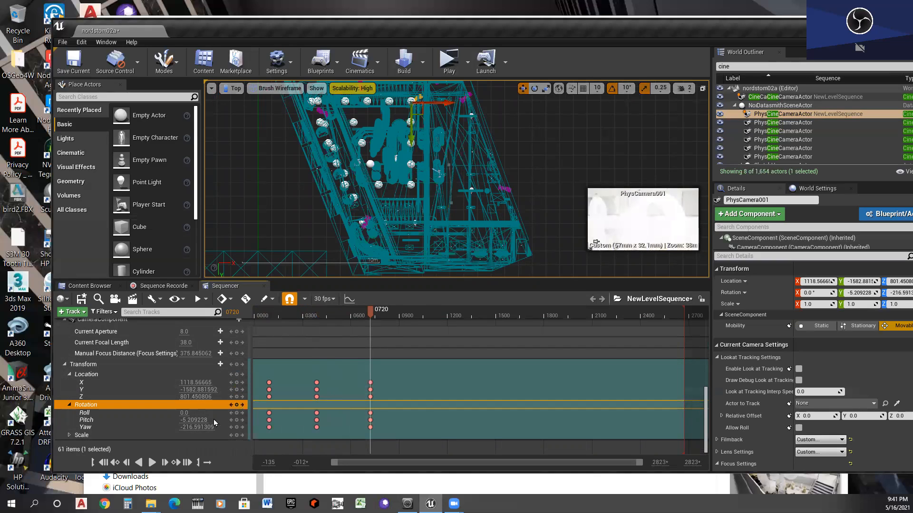
{"action": "left_click_drag", "start_coordinate": [193, 427], "coordinate": [166, 427]}
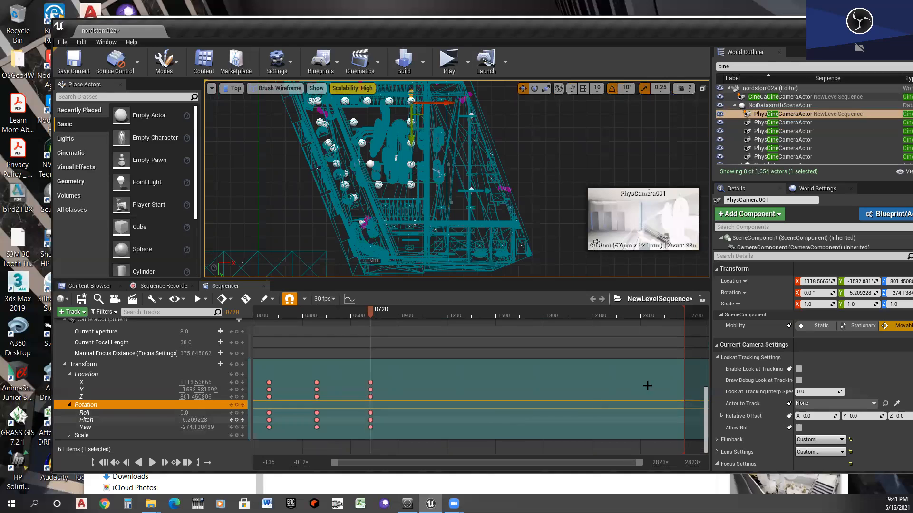
- At frame 1143, lower PhysCamera001 to about Z 230 and key its Location and Rotation
{"action": "left_click_drag", "start_coordinate": [370, 311], "coordinate": [438, 321]}
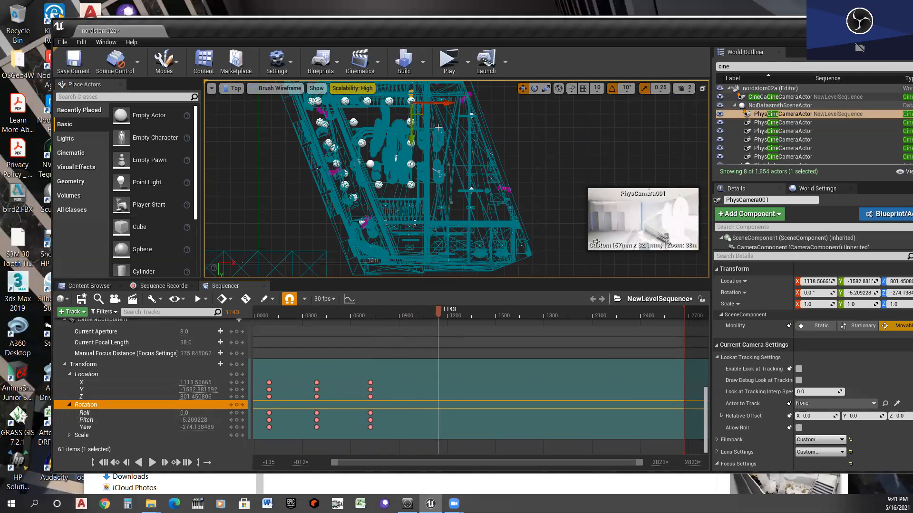
{"action": "left_click_drag", "start_coordinate": [417, 109], "coordinate": [362, 119]}
{"action": "left_click_drag", "start_coordinate": [195, 397], "coordinate": [139, 396]}
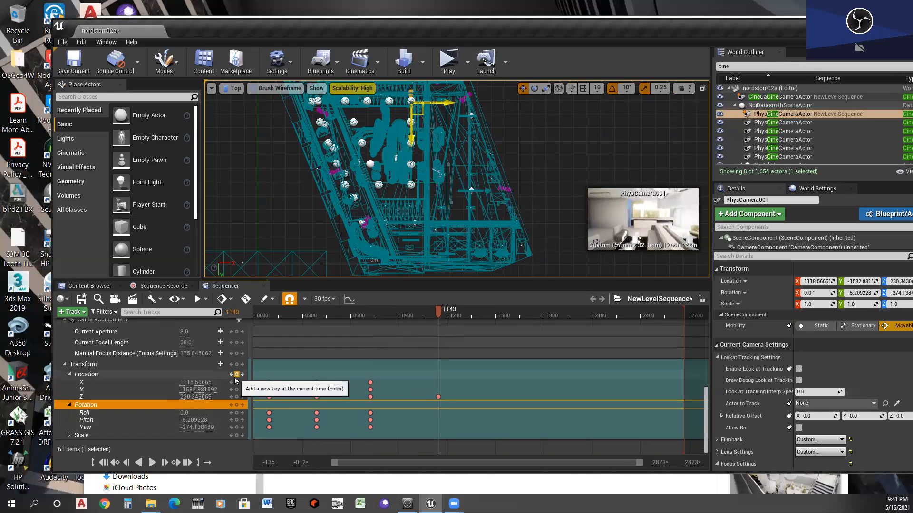
{"action": "left_click", "coordinate": [236, 374]}
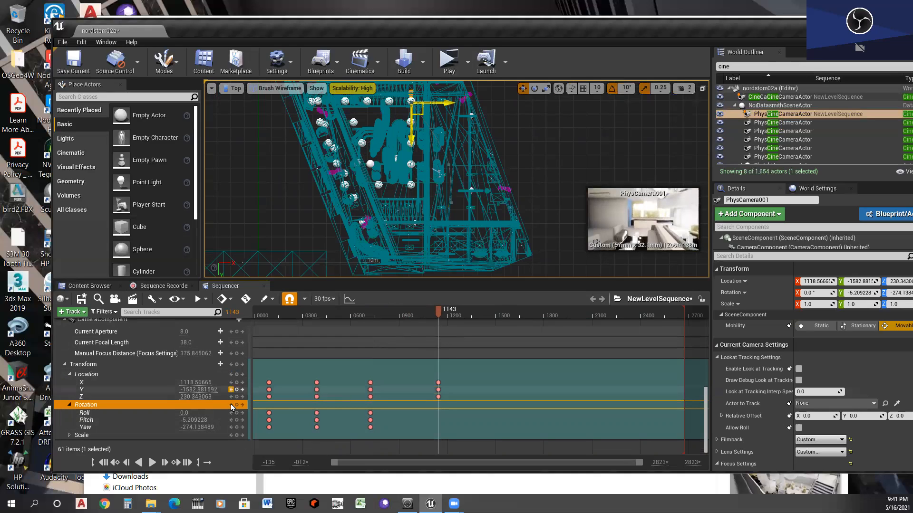
{"action": "left_click", "coordinate": [236, 405]}
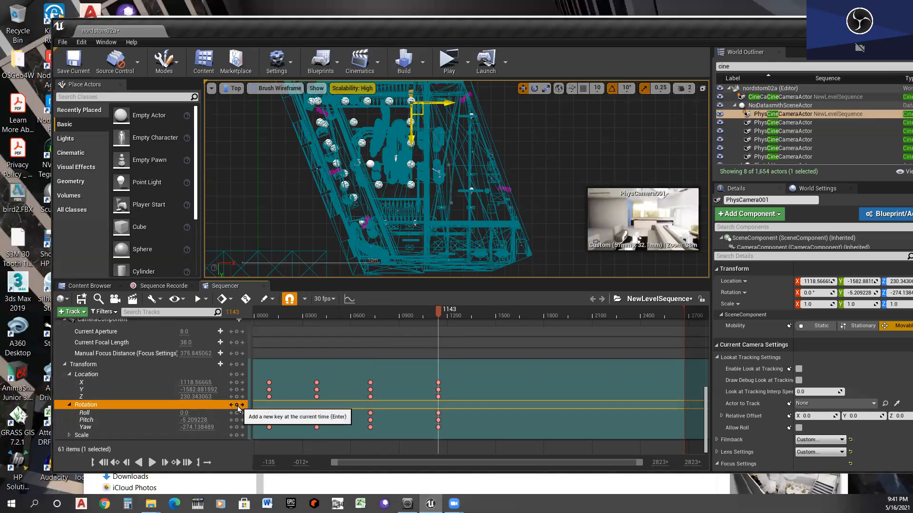